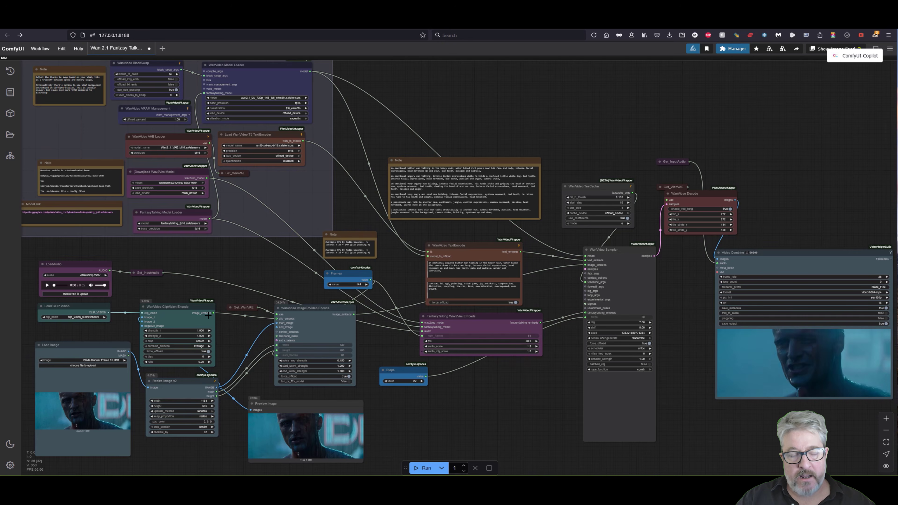
Look over the FantasyTalking workflow, then browse the generated videos in the ComfyUI output folder
scroll(262, 281, "up", 2)
scroll(264, 293, "up", 1)
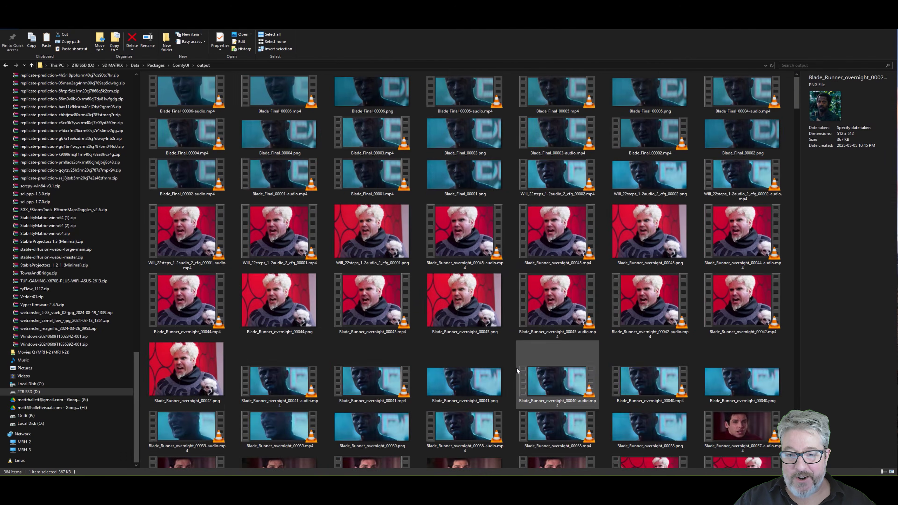
scroll(516, 368, "down", 15)
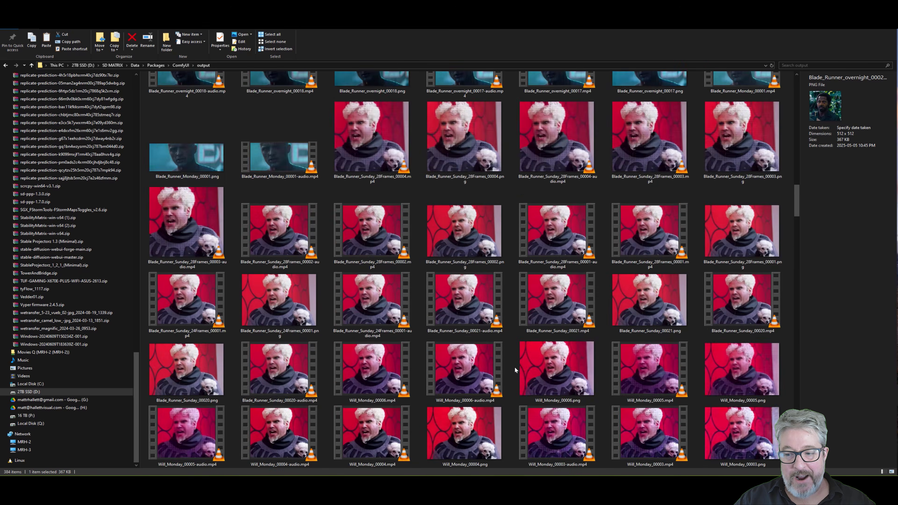
scroll(514, 367, "up", 10)
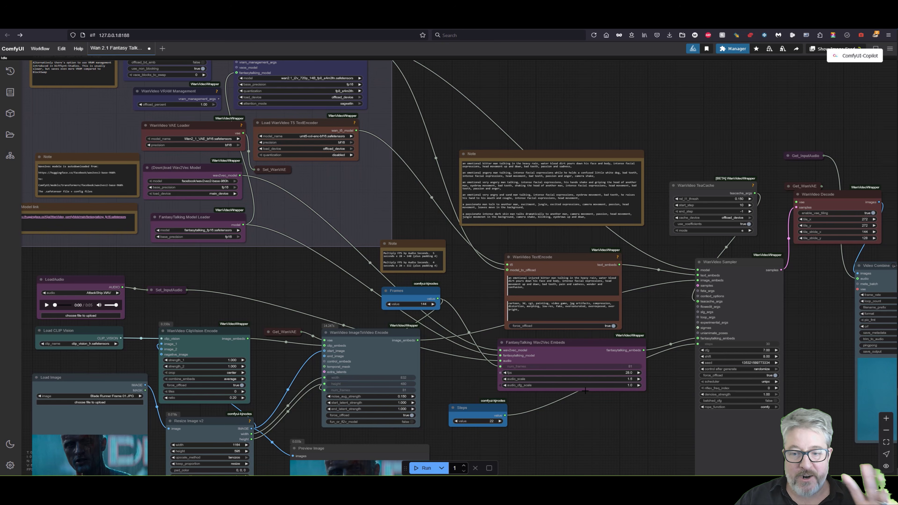
Examine the positive prompt in the WanVideo TextEncode node, including the rain, bad teeth, head movement and facial expression phrases
left_click_drag(620, 436, 450, 432)
scroll(339, 289, "up", 10)
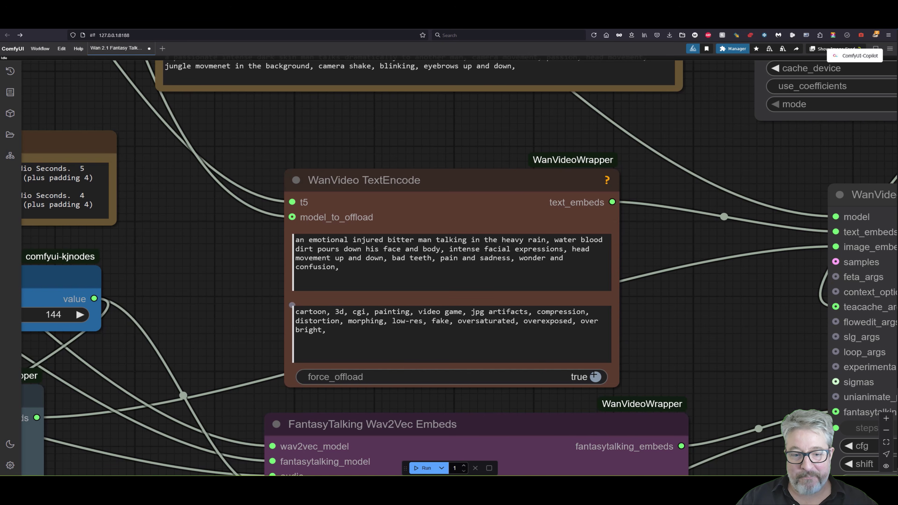
left_click_drag(576, 241, 578, 255)
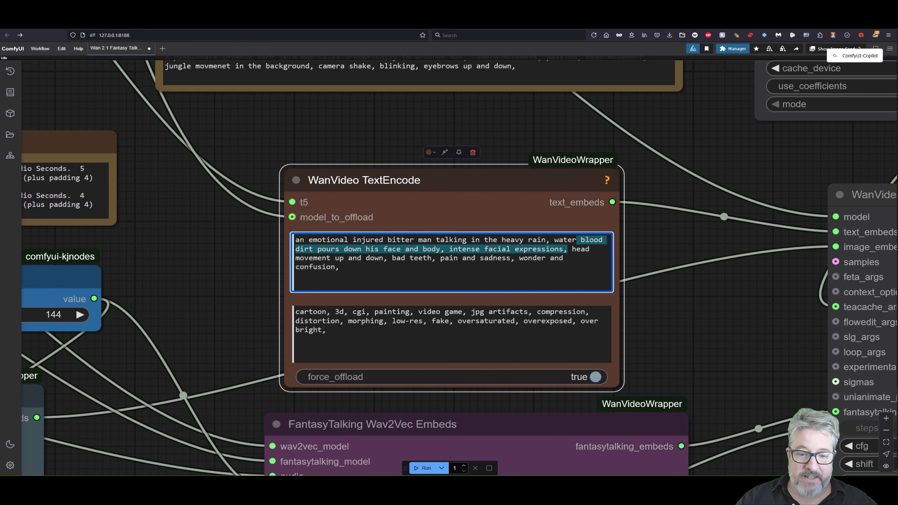
left_click_drag(397, 258, 431, 258)
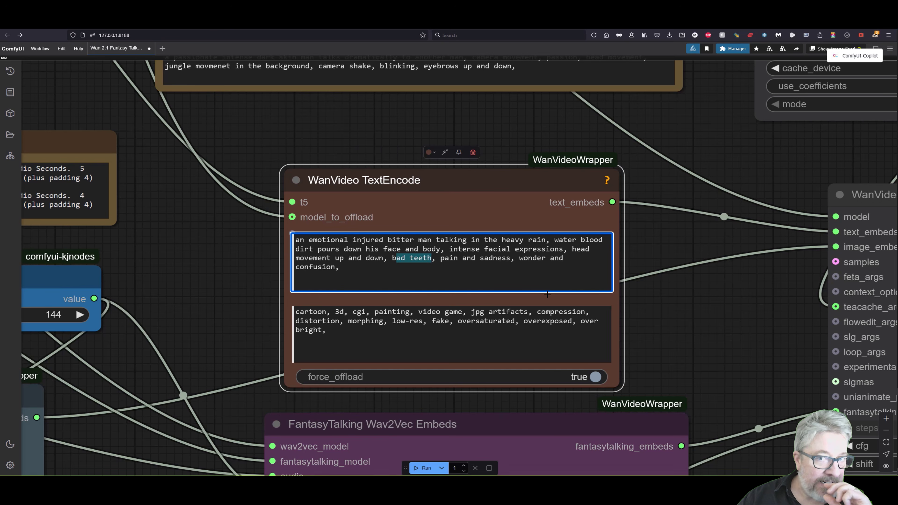
left_click(471, 249)
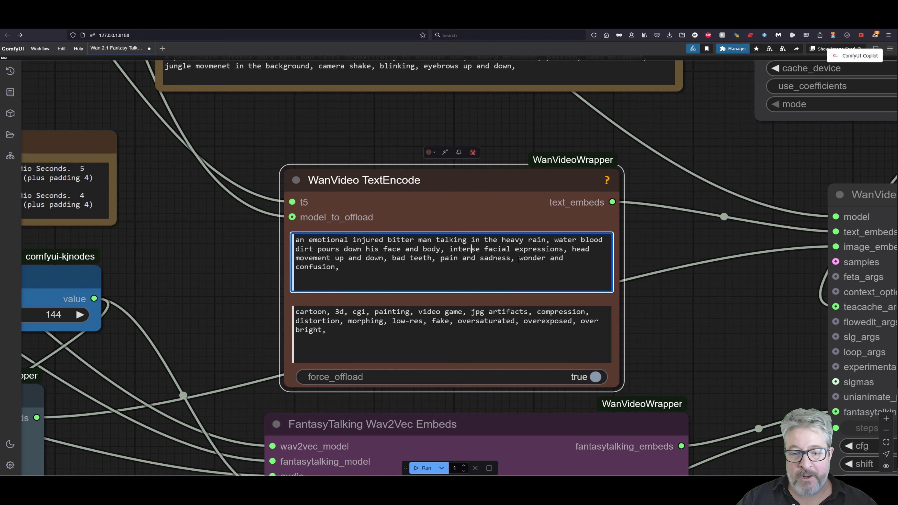
left_click_drag(519, 258, 586, 249)
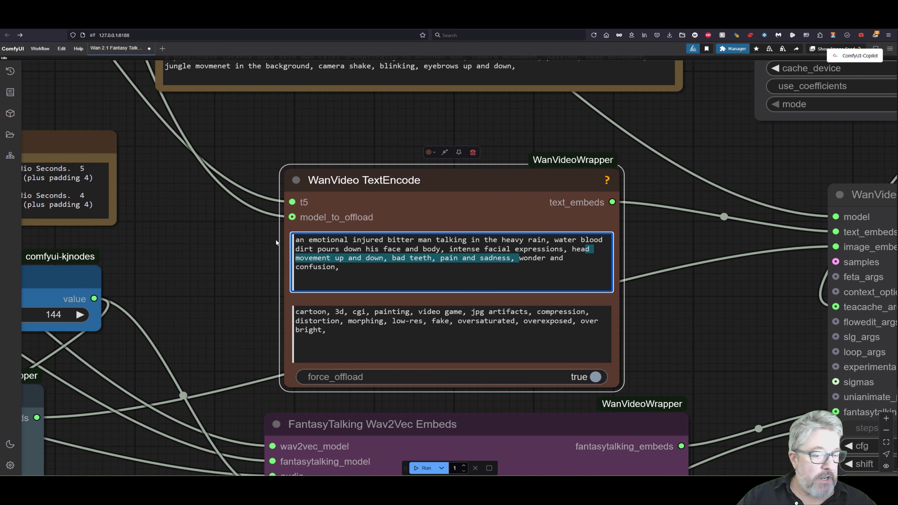
Move the Steps node closer to the WanVideo Sampler, below the FantasyTalking Wav2Vec Embeds node
scroll(211, 311, "down", 3)
left_click_drag(204, 304, 409, 190)
left_click_drag(471, 160, 504, 162)
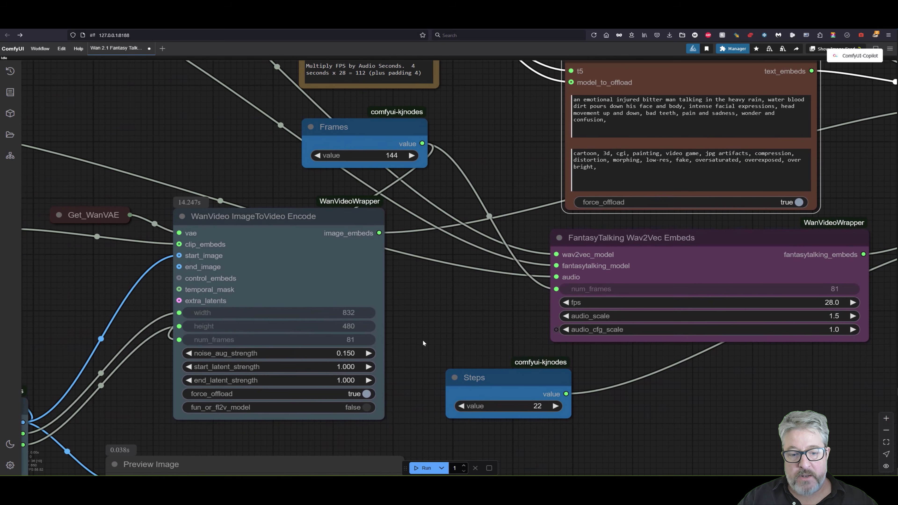
left_click_drag(421, 342, 427, 143)
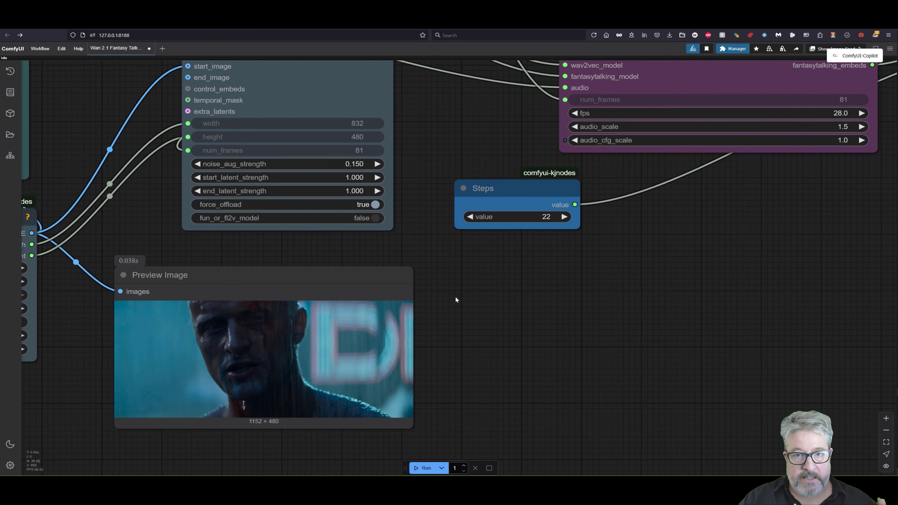
left_click_drag(542, 291, 326, 373)
left_click_drag(317, 288, 665, 287)
left_click_drag(568, 299, 204, 314)
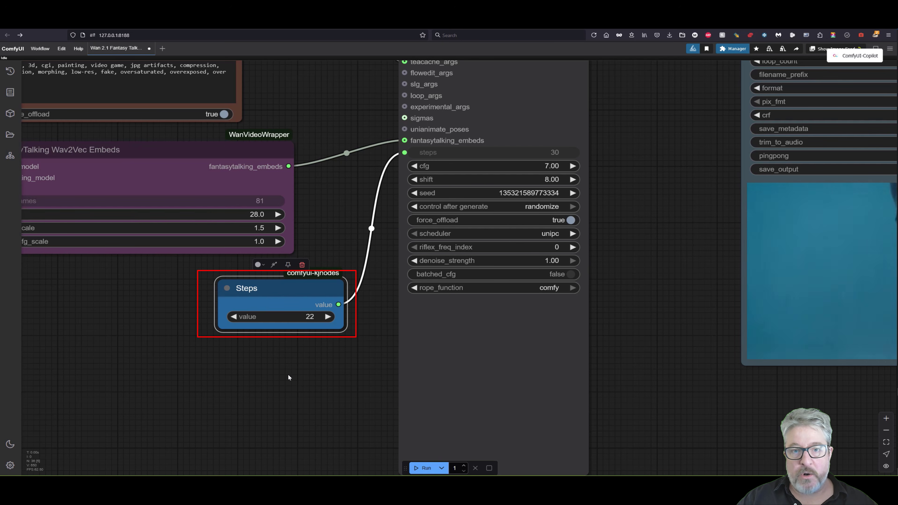
left_click_drag(288, 374, 297, 411)
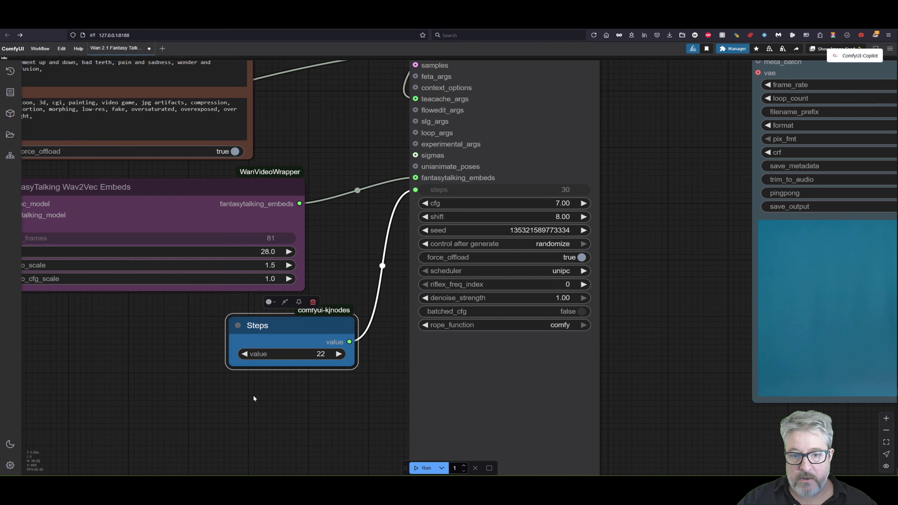
Examine the WanVideo TeaCache node and read the description of its rel_l1_thresh setting
left_click_drag(691, 178, 661, 326)
left_click_drag(661, 326, 634, 494)
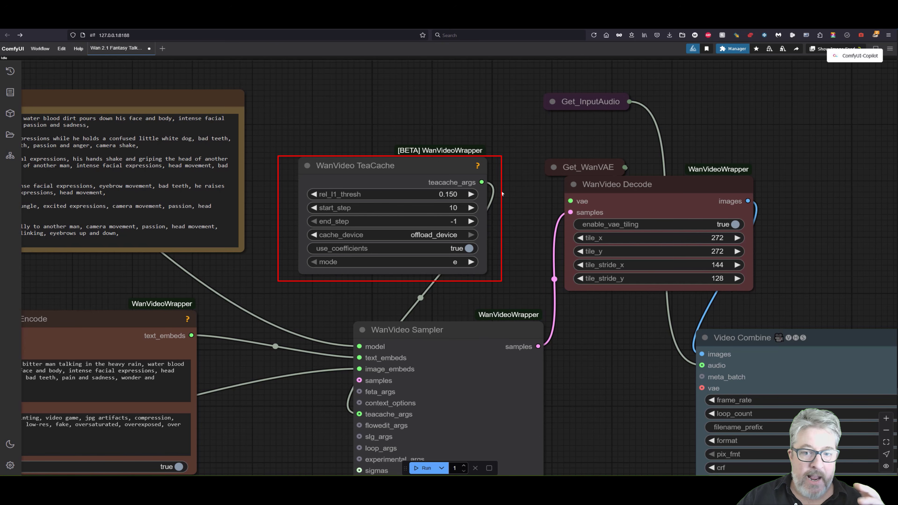
mouse_move(470, 189)
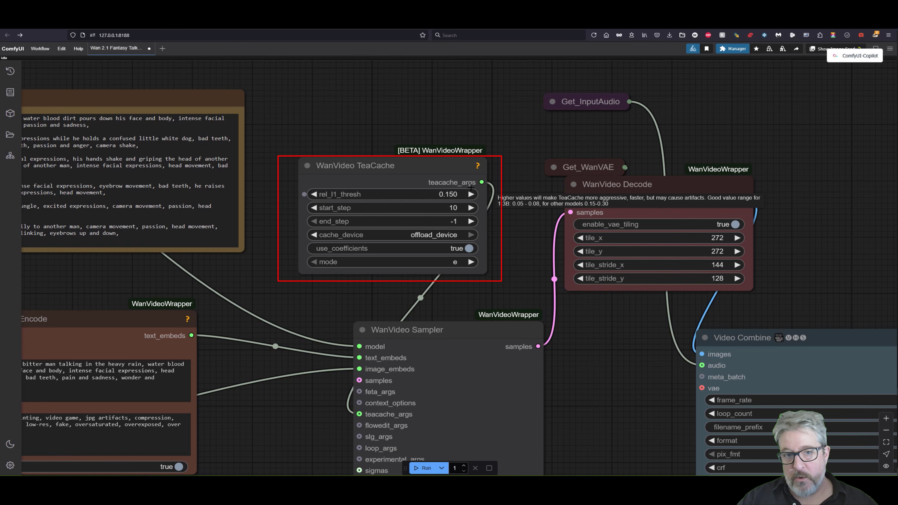
mouse_move(387, 161)
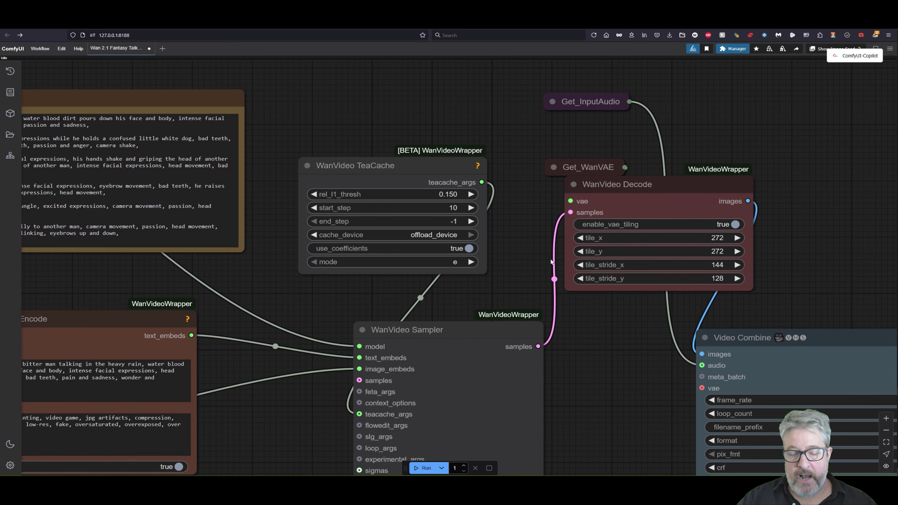
Examine the fps, audio_scale and audio_cfg_scale settings of the FantasyTalking Wav2Vec Embeds node
left_click_drag(570, 361, 419, 296)
scroll(419, 296, "down", 2)
left_click_drag(449, 337, 533, 114)
scroll(507, 217, "up", 2)
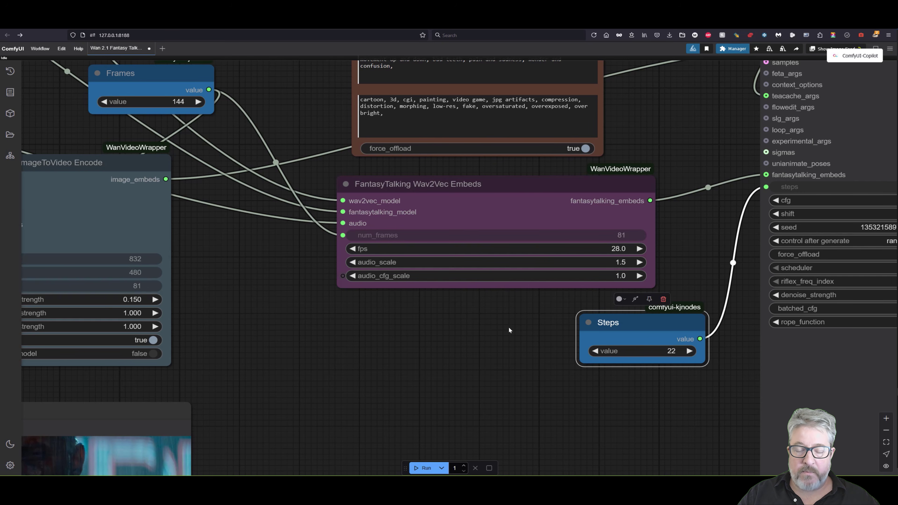
left_click_drag(510, 330, 408, 437)
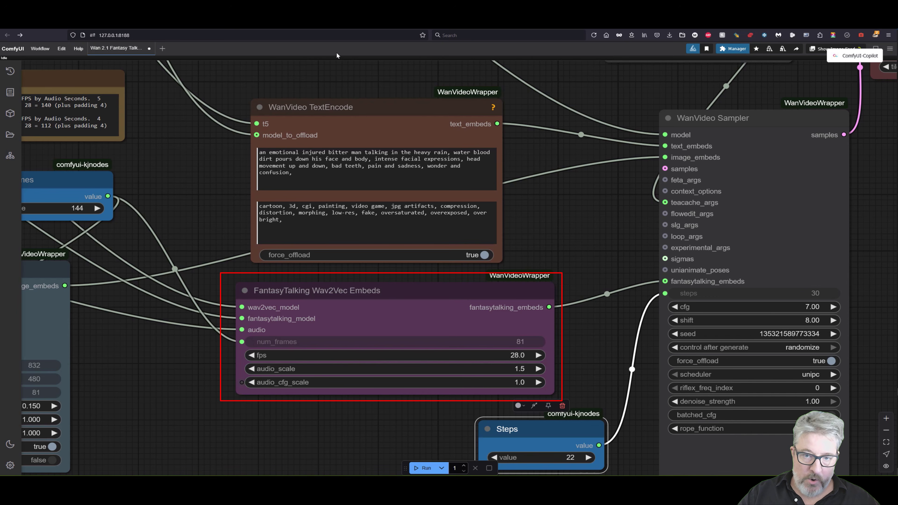
left_click_drag(306, 442, 315, 403)
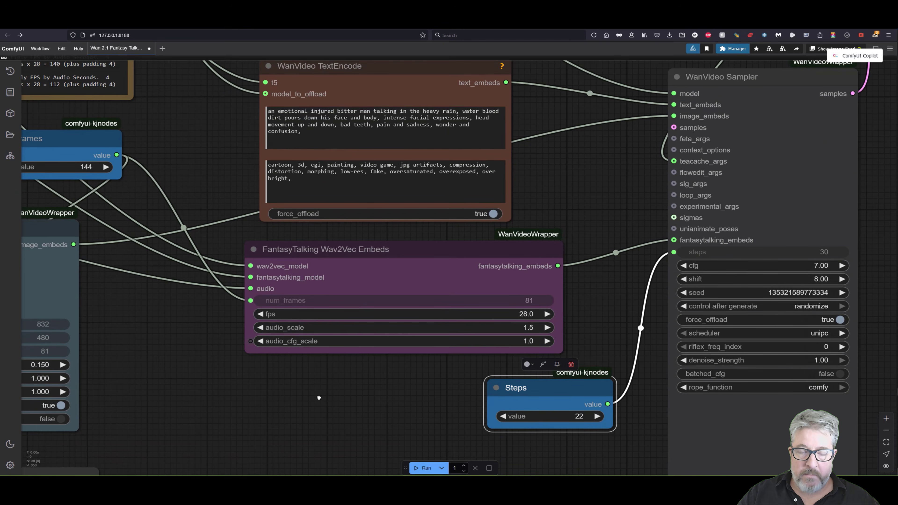
scroll(324, 394, "down", 1)
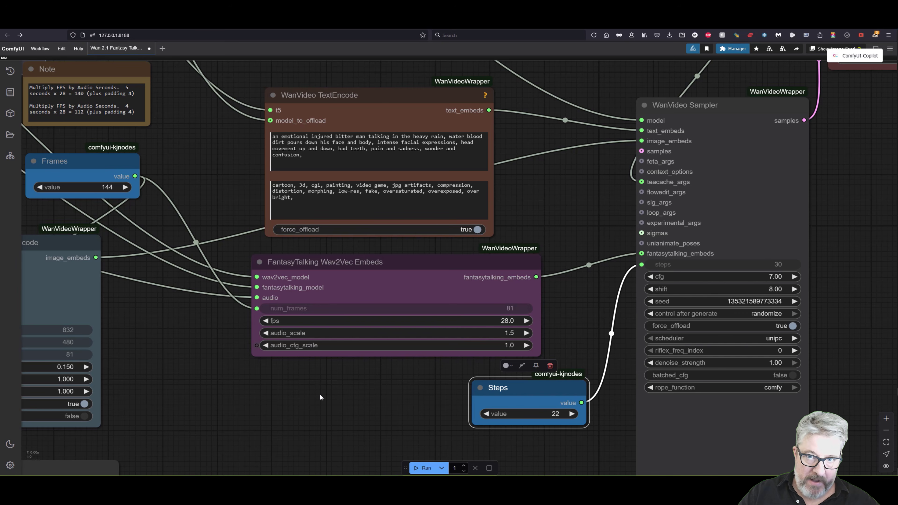
Switch to File Explorer's output folder and play Will_Monday_00006-audio.mp4 and Will_Monday_00001.mp4
key("alt+Tab")
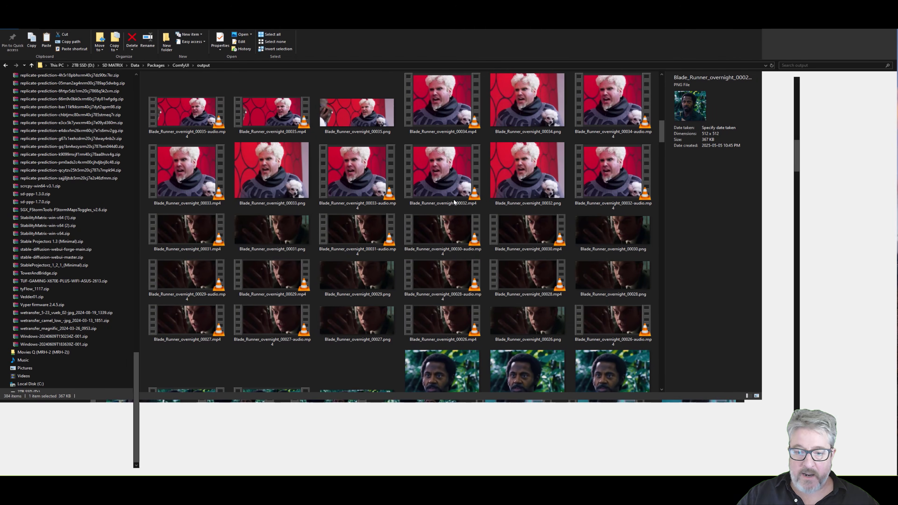
scroll(538, 295, "down", 15)
scroll(527, 279, "up", 8)
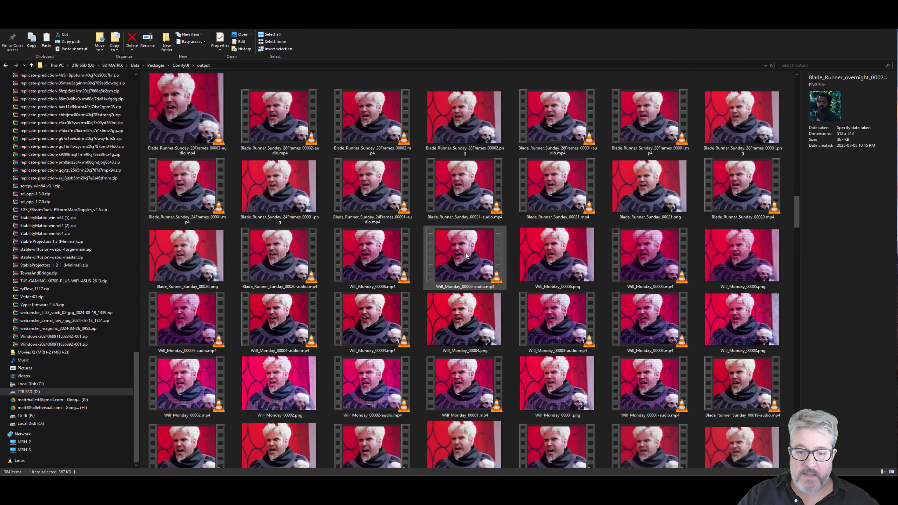
left_click(466, 254)
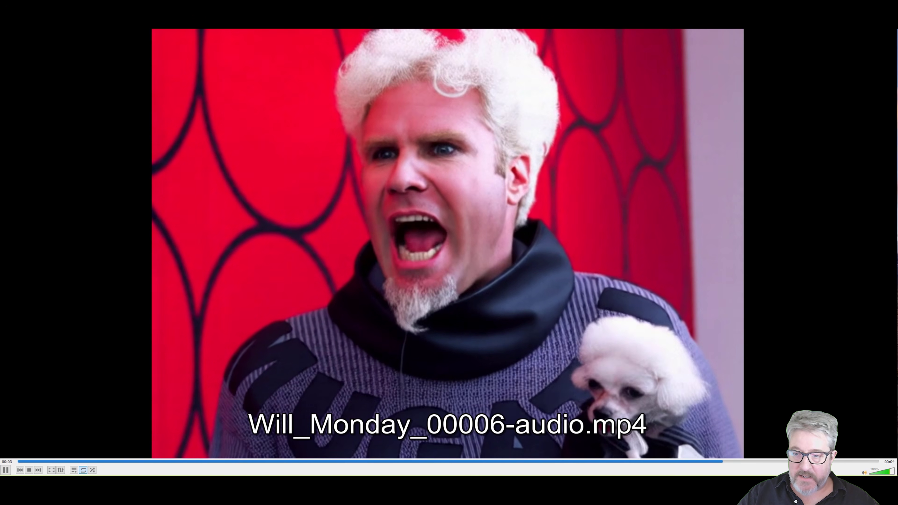
left_click(889, 14)
scroll(596, 433, "down", 10)
scroll(596, 433, "up", 10)
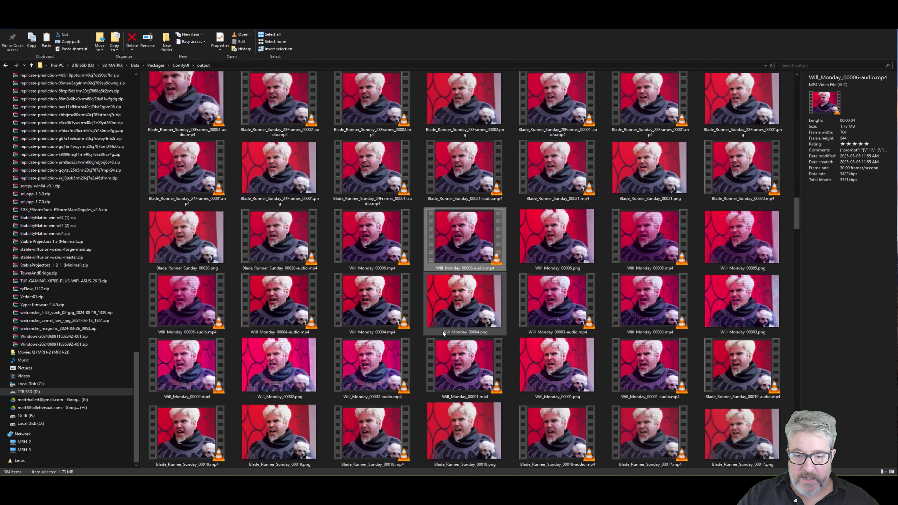
double_click(464, 375)
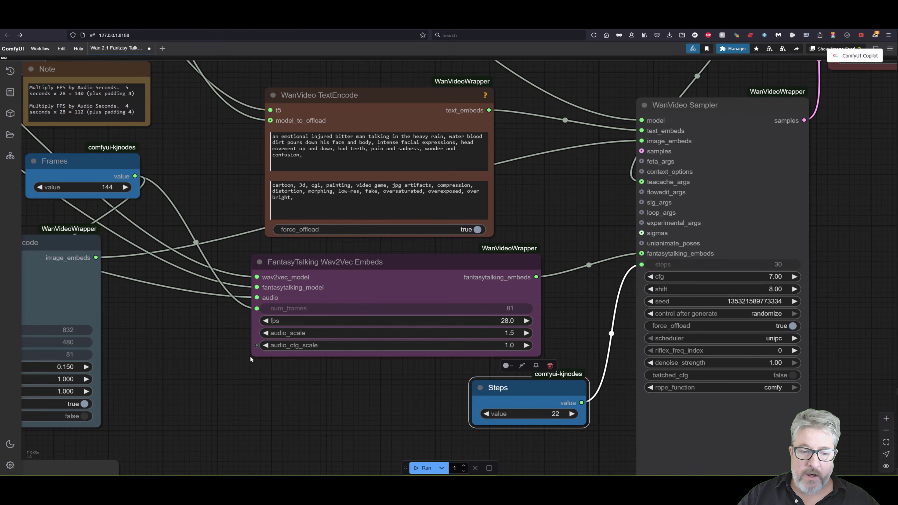
Return to the workflow and check the audio_cfg_scale setting of the FantasyTalking Wav2Vec Embeds node
scroll(286, 375, "up", 1)
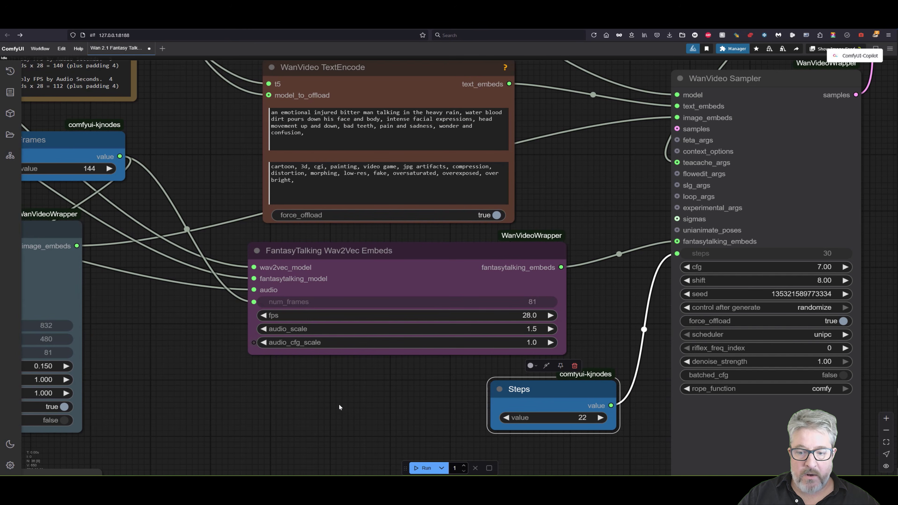
left_click_drag(327, 393, 313, 369)
mouse_move(270, 321)
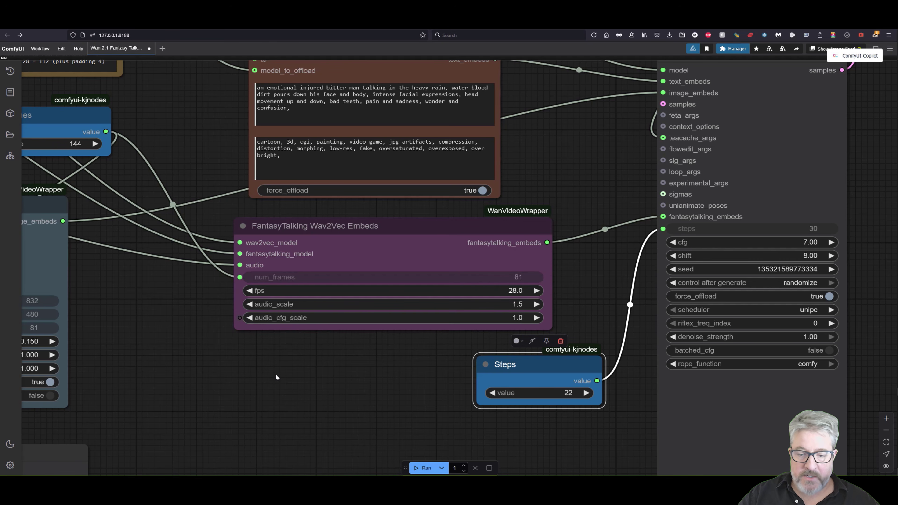
left_click_drag(277, 375, 275, 384)
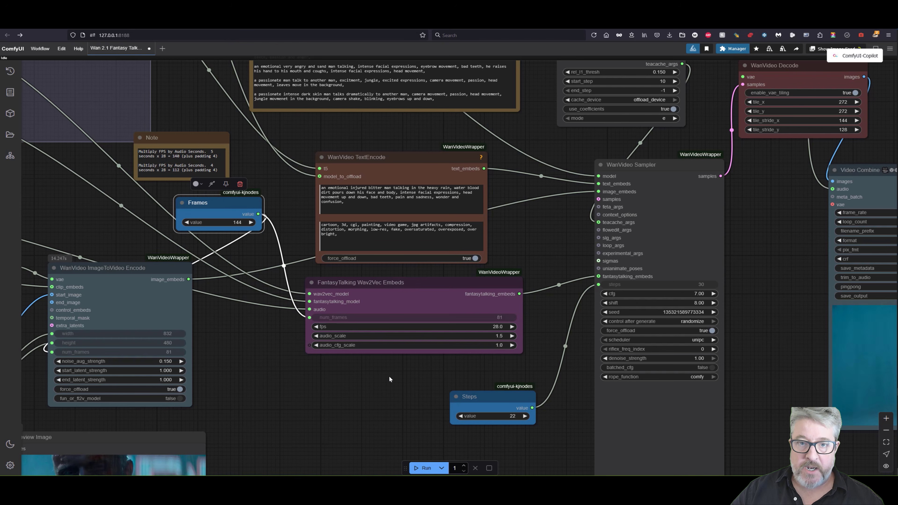
Check the frame_rate in the Video Combine node and the clip length in the LoadAudio node against the frame-calculation note
left_click_drag(406, 370, 378, 369)
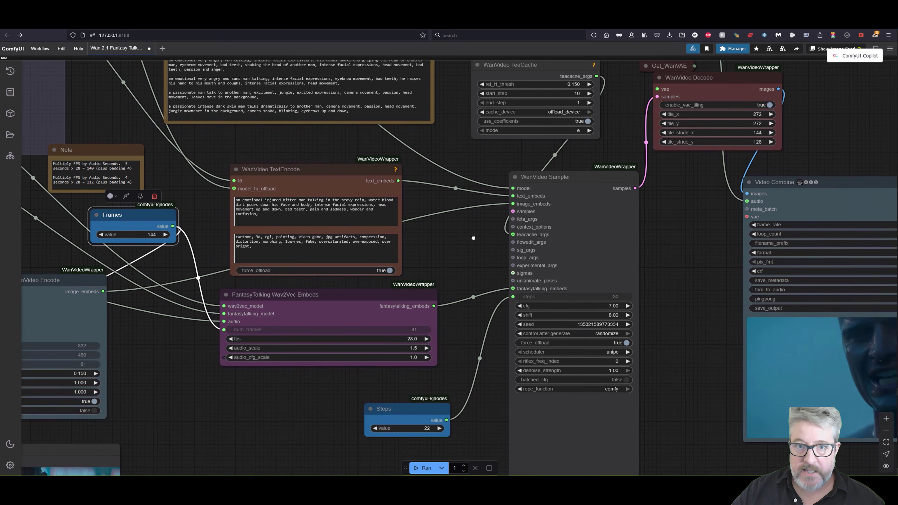
left_click_drag(474, 238, 108, 204)
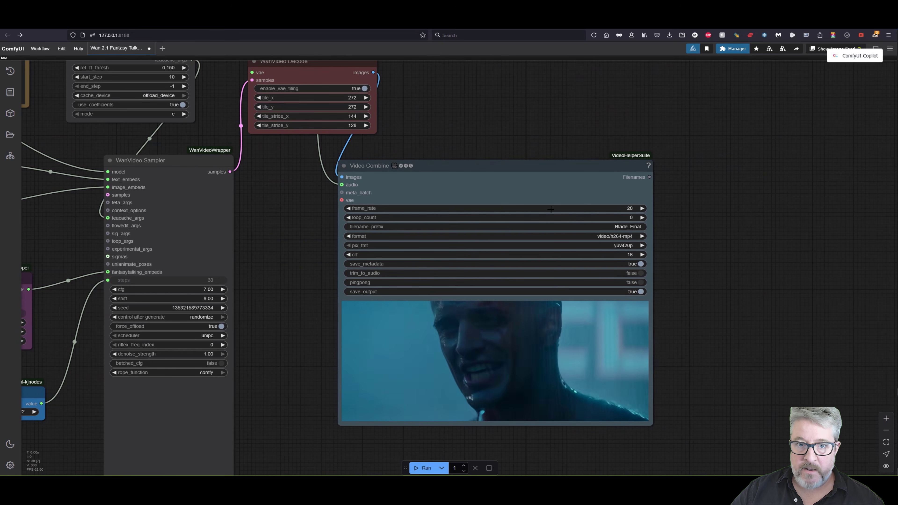
left_click_drag(287, 275, 843, 206)
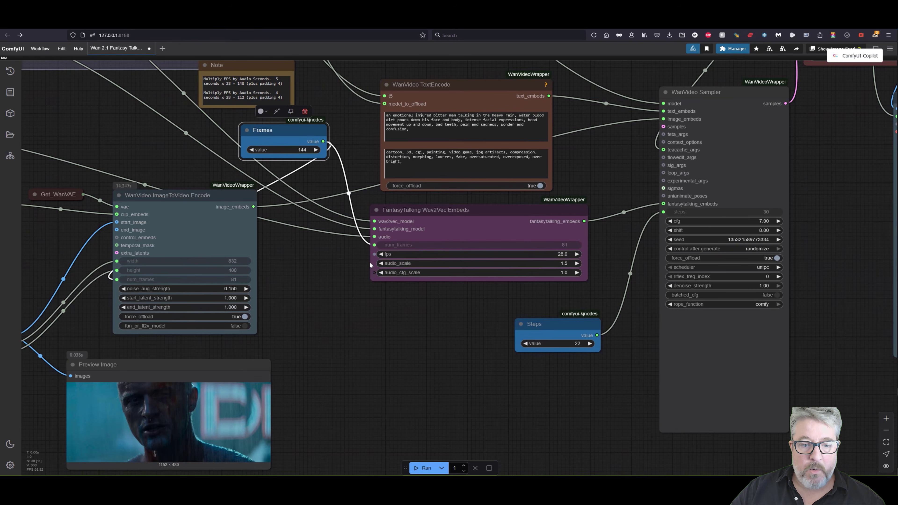
mouse_move(371, 266)
left_mouse_down()
mouse_move(541, 314)
mouse_move(772, 333)
left_mouse_up()
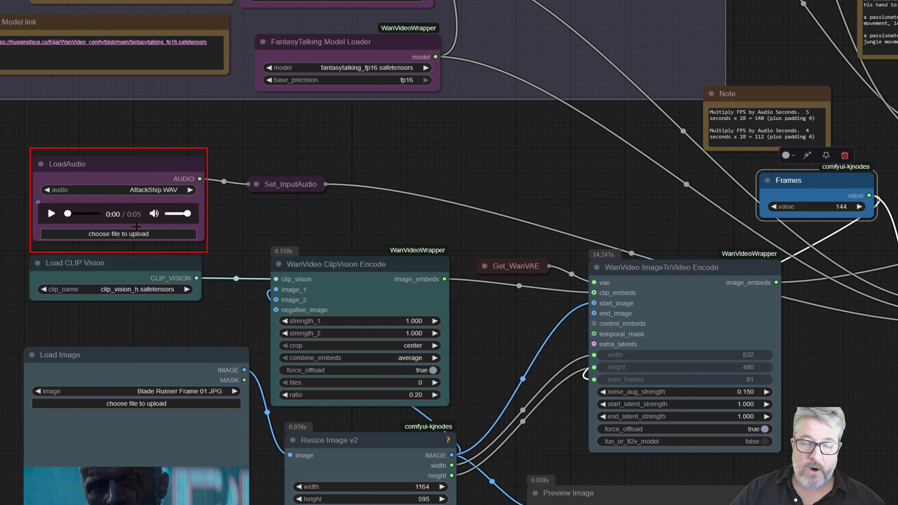
left_click_drag(796, 342, 467, 308)
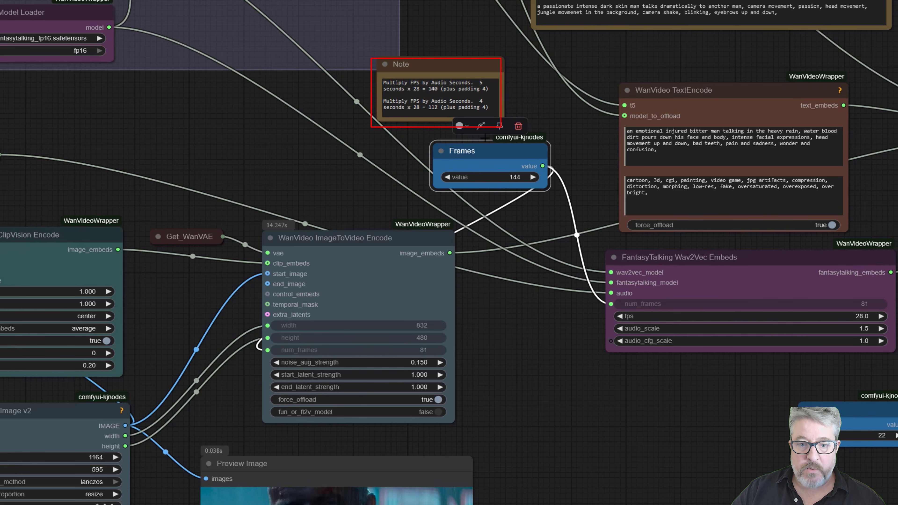
Reposition the Frames node beneath the frame-calculation note, above the WanVideo ImageToVideo Encode node
left_click_drag(485, 146, 468, 150)
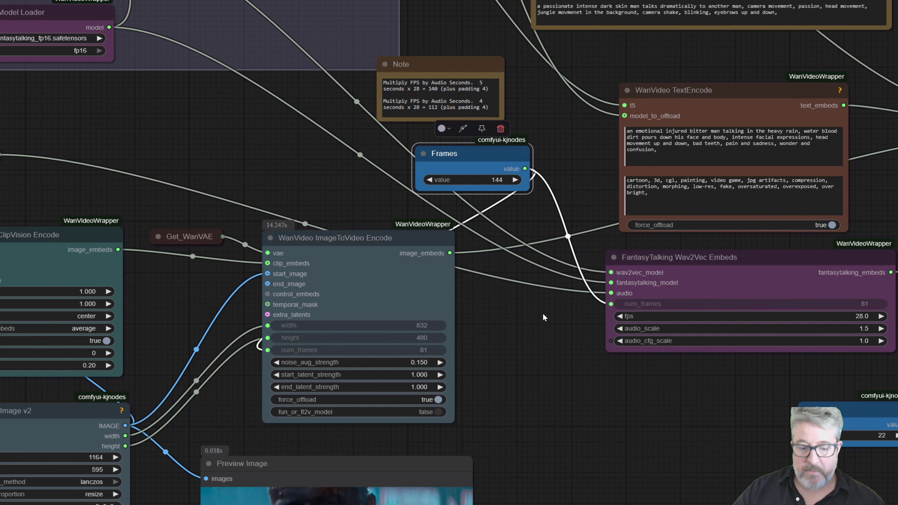
mouse_move(541, 321)
left_mouse_down()
mouse_move(530, 299)
mouse_move(530, 310)
left_mouse_up()
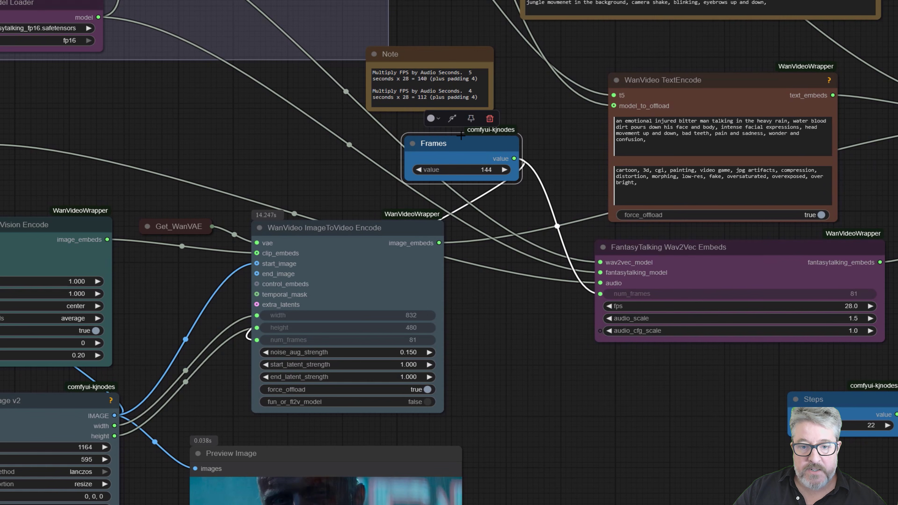
left_click_drag(459, 144, 432, 137)
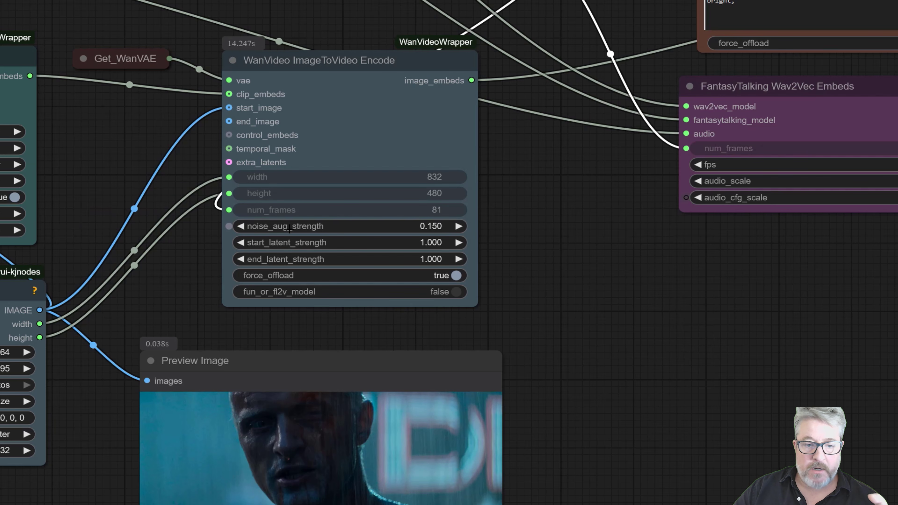
Adjust noise_aug_strength in the WanVideo ImageToVideo Encode node, trying 0.091 and settling on 0.151
left_click_drag(553, 290, 628, 219)
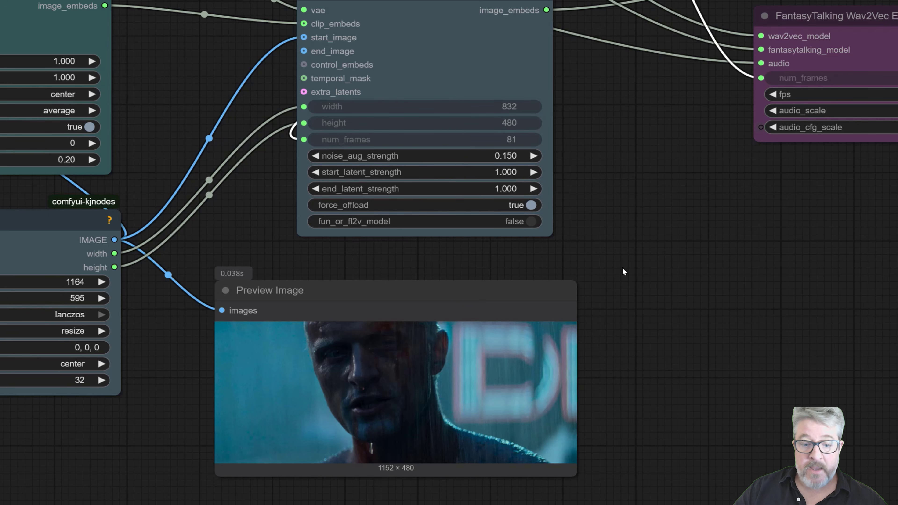
left_click_drag(637, 318, 635, 295)
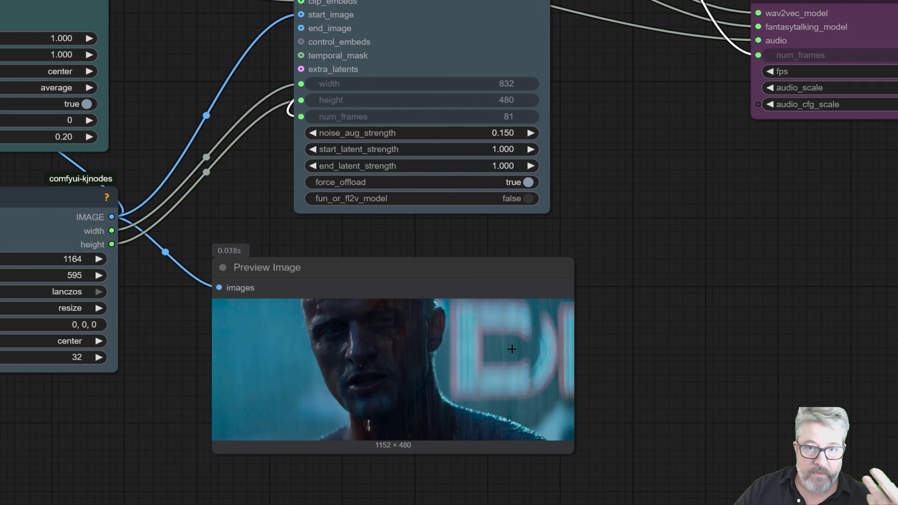
left_click_drag(474, 123, 448, 127)
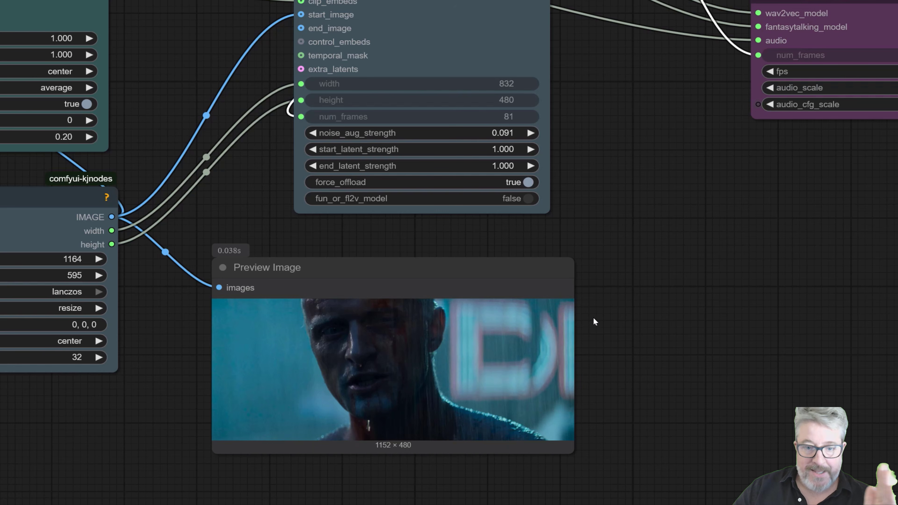
left_click_drag(373, 128, 377, 129)
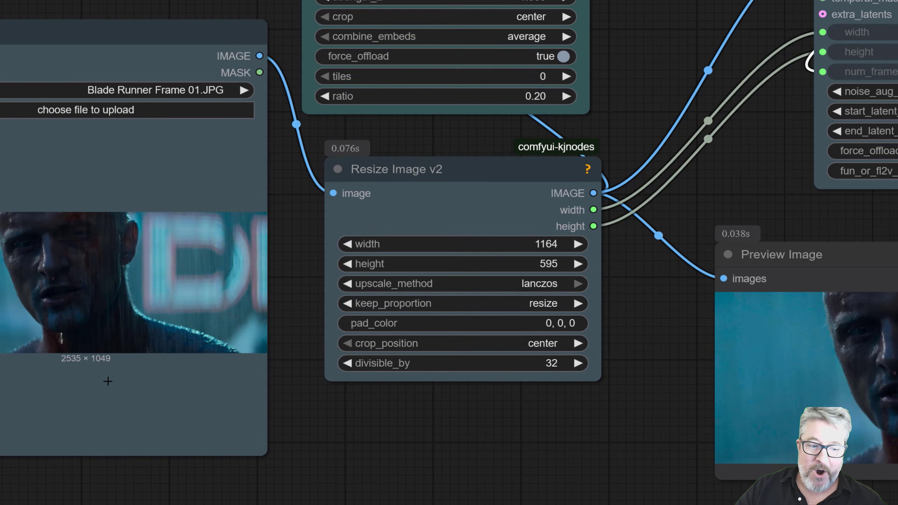
Try running the workflow with divisible_by in the Resize Image v2 node set to 2 and to 16
scroll(108, 377, "up", 2)
left_click_drag(320, 411, 293, 397)
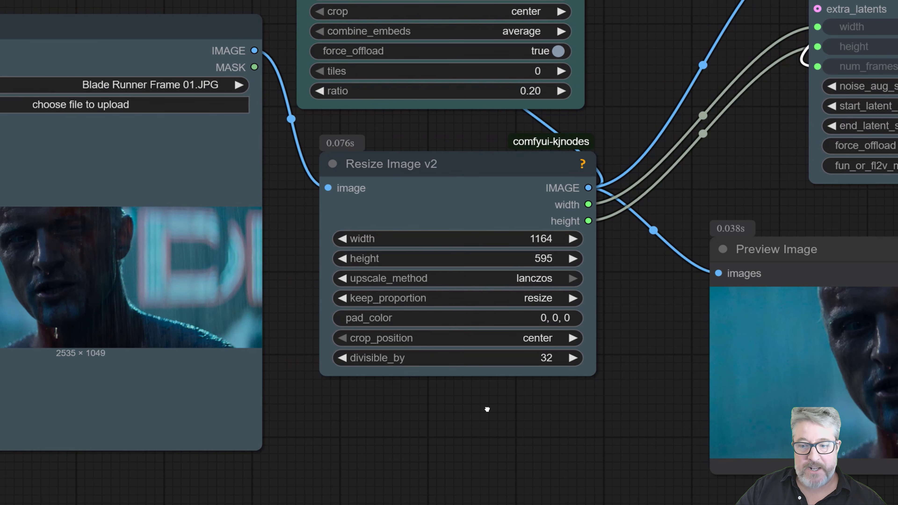
left_click_drag(488, 410, 291, 404)
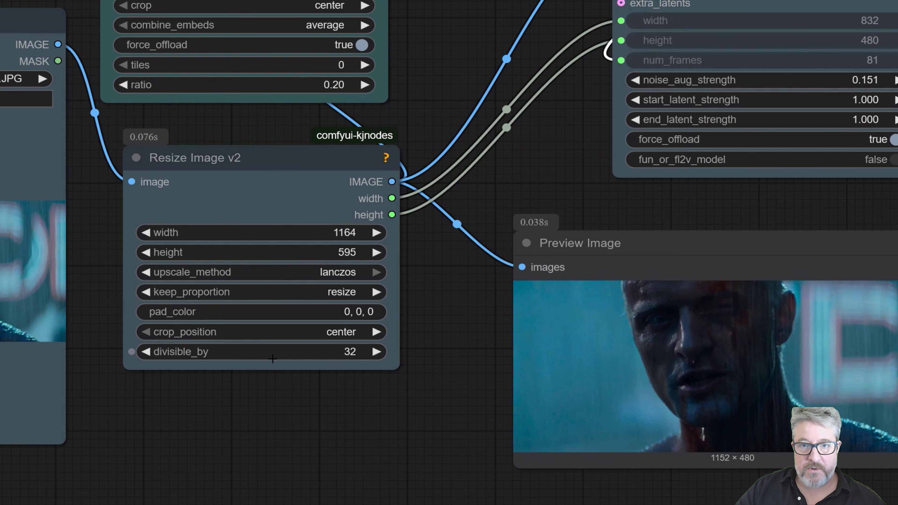
left_click_drag(271, 359, 258, 359)
key("ctrl+Return")
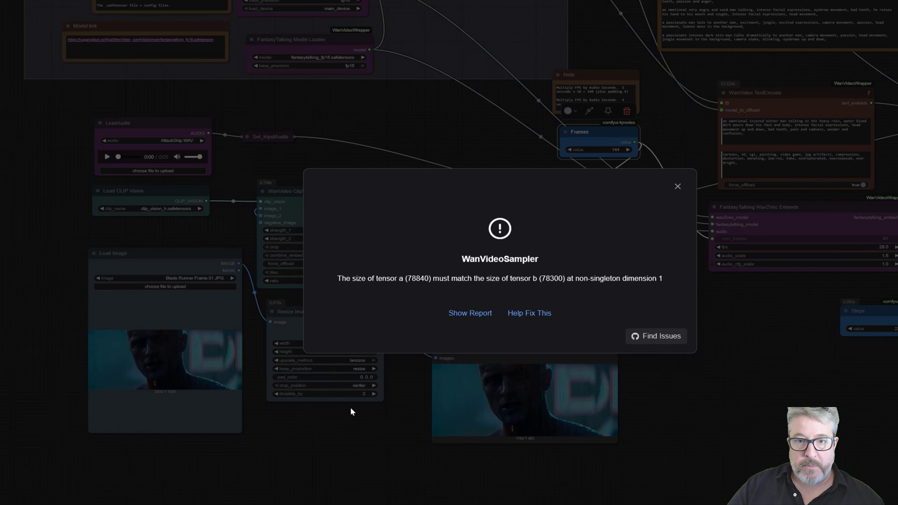
left_click(675, 188)
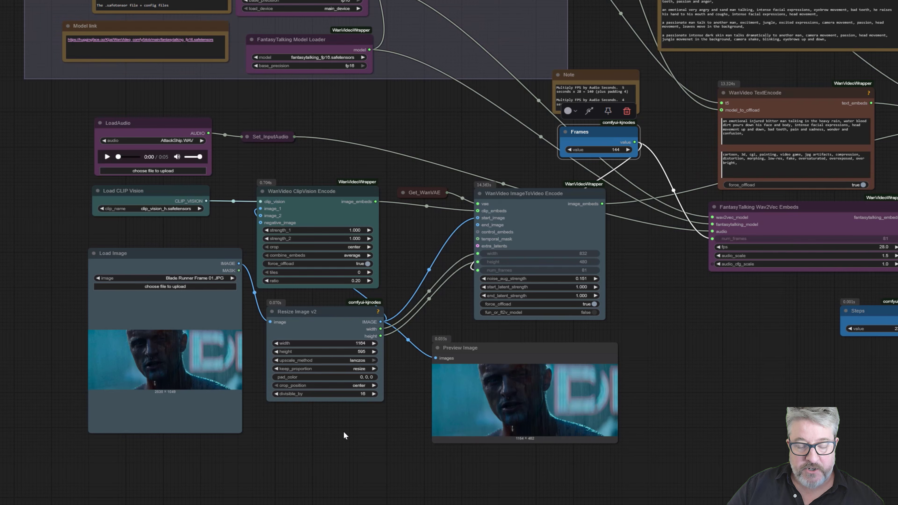
key("ctrl+Return")
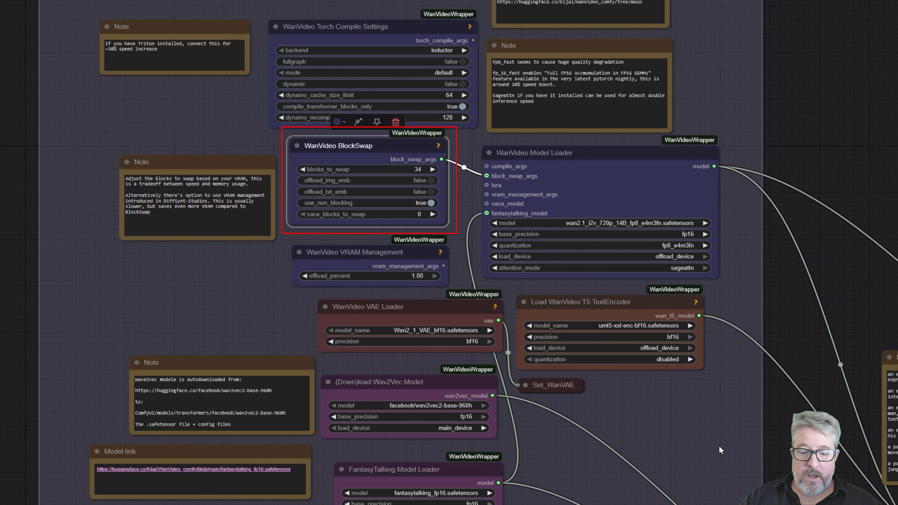
Set blocks_to_swap in the WanVideo BlockSwap node to 40
left_click_drag(688, 503, 665, 173)
left_click_drag(554, 372, 575, 153)
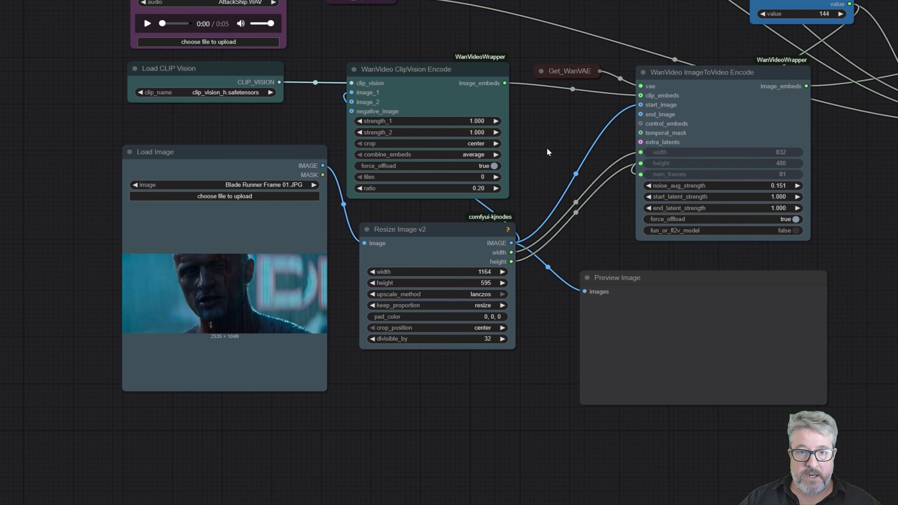
left_click_drag(552, 141, 465, 390)
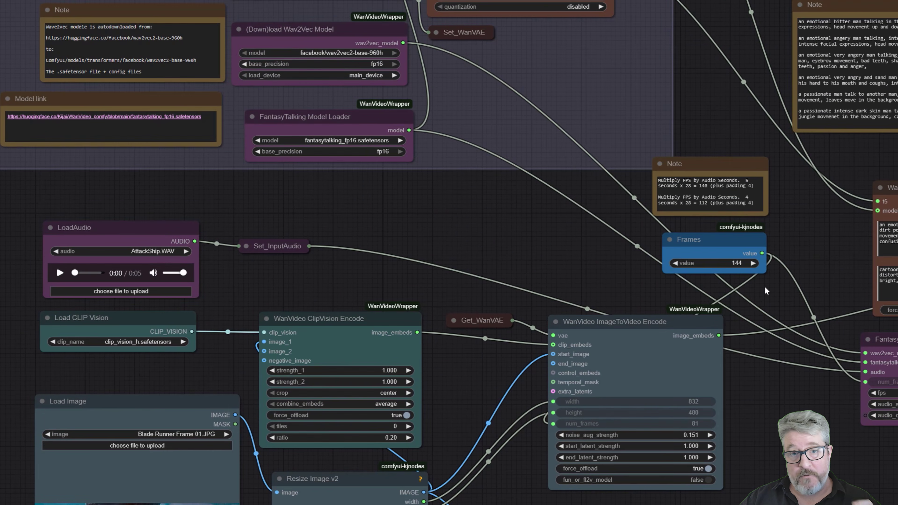
left_click_drag(543, 309, 498, 504)
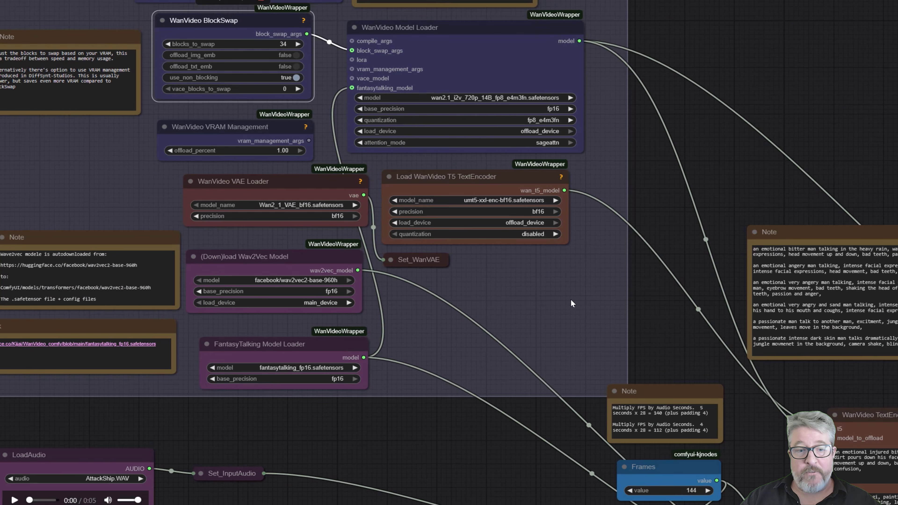
left_click_drag(564, 347, 573, 440)
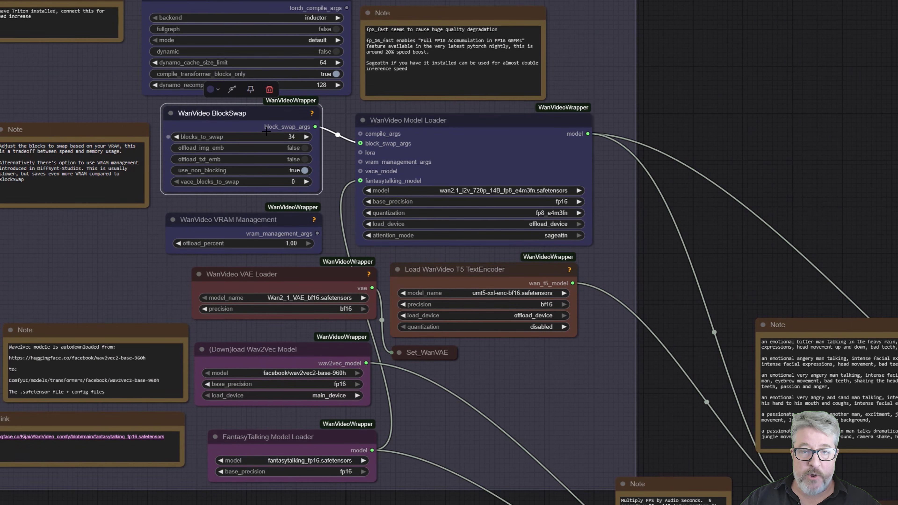
mouse_move(266, 132)
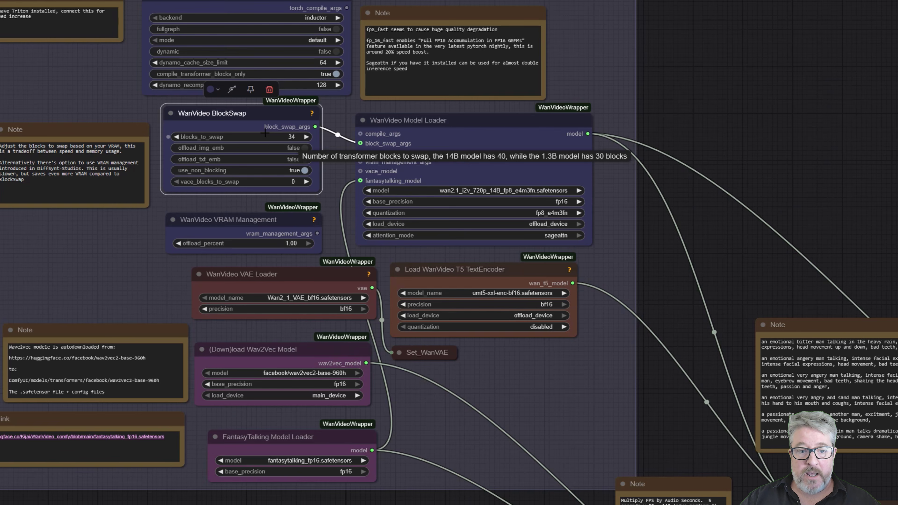
left_click_drag(265, 133, 319, 149)
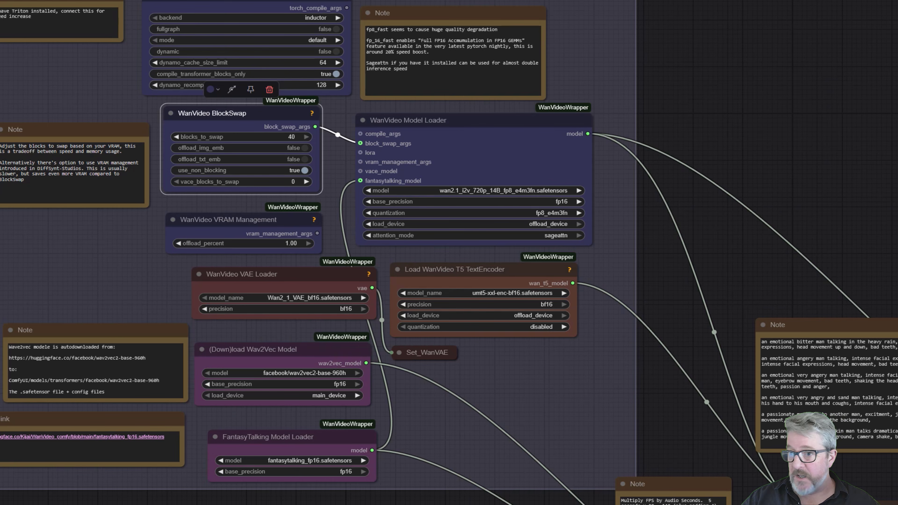
Check the GPU's memory usage in Task Manager, and set blocks_to_swap in the WanVideo BlockSwap node to 20
key("ctrl+shift+Escape")
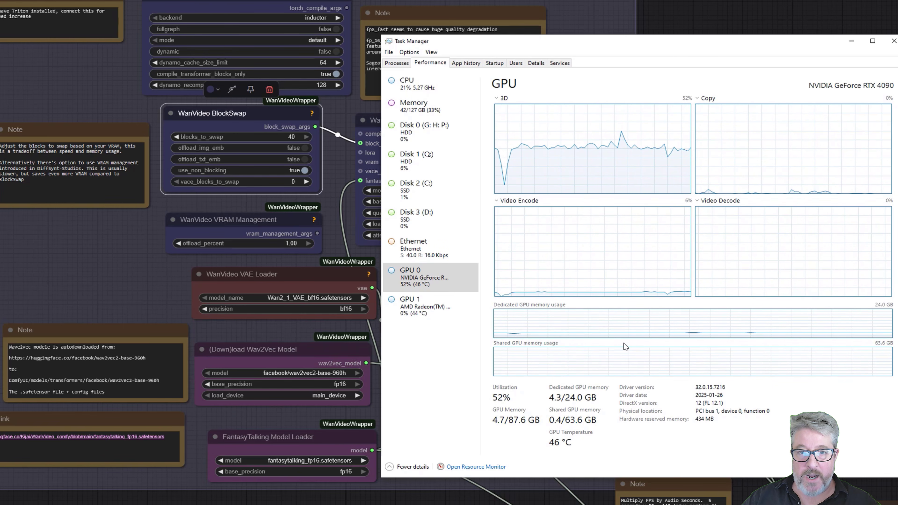
left_click(564, 32)
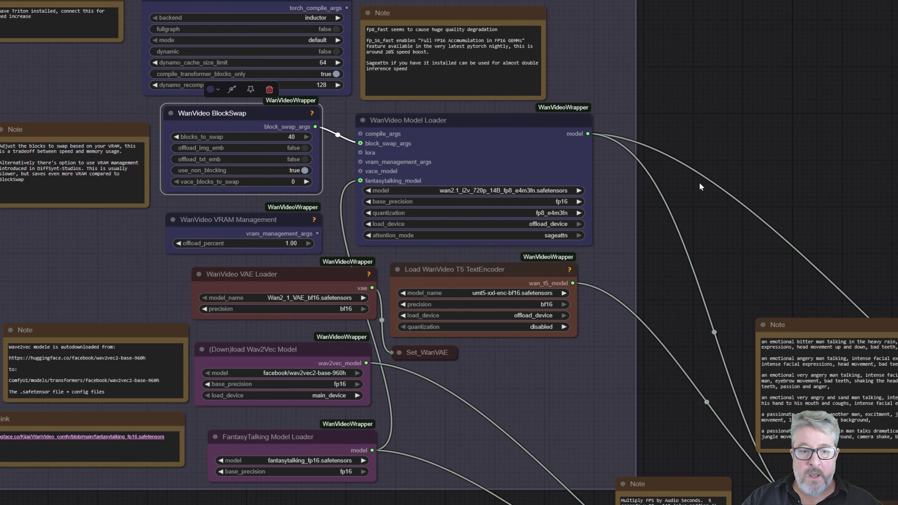
left_click_drag(710, 192, 852, 227)
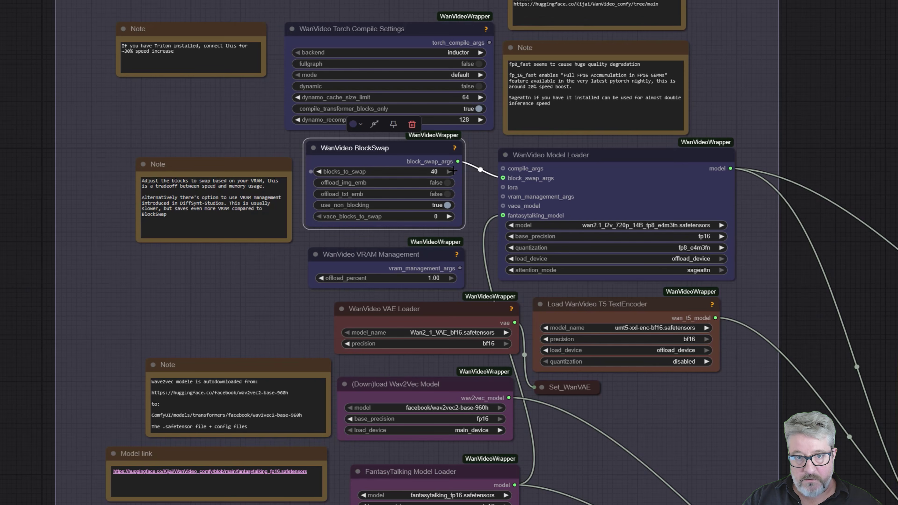
left_click_drag(452, 171, 399, 167)
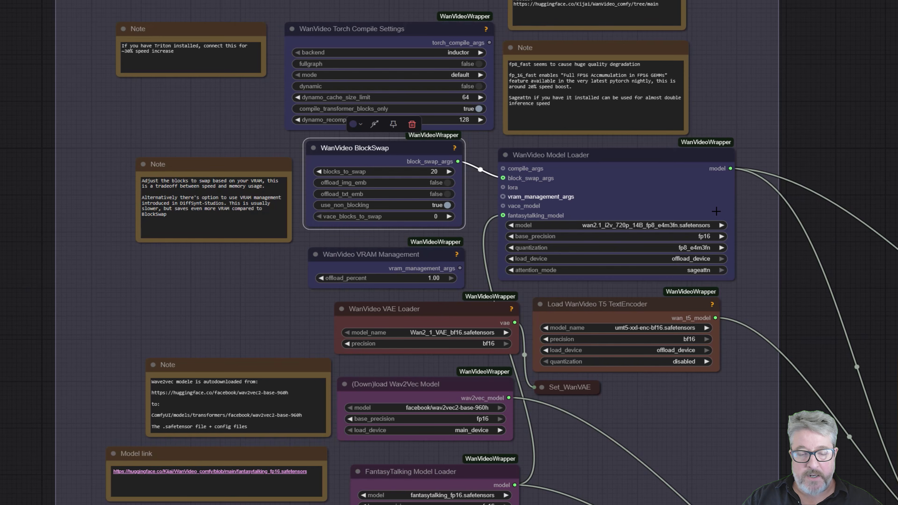
scroll(774, 240, "down", 10)
scroll(774, 239, "right", 5)
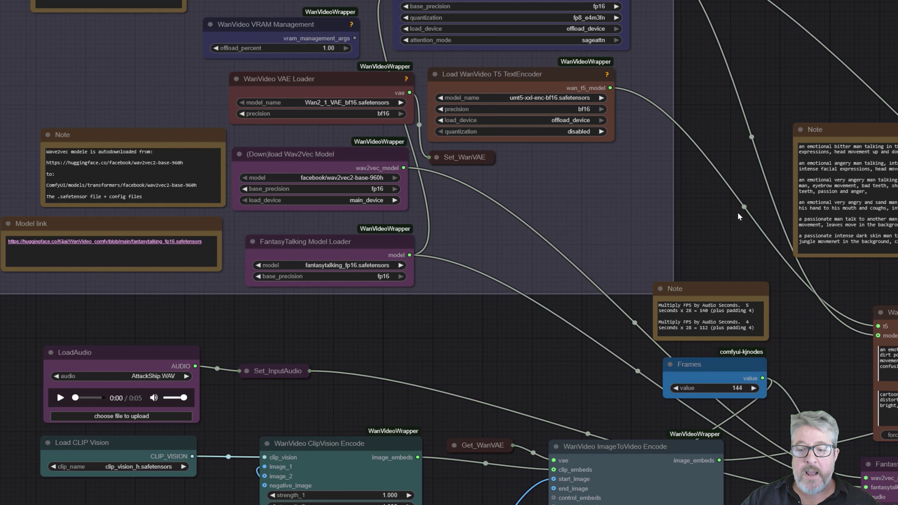
scroll(731, 185, "up", 3)
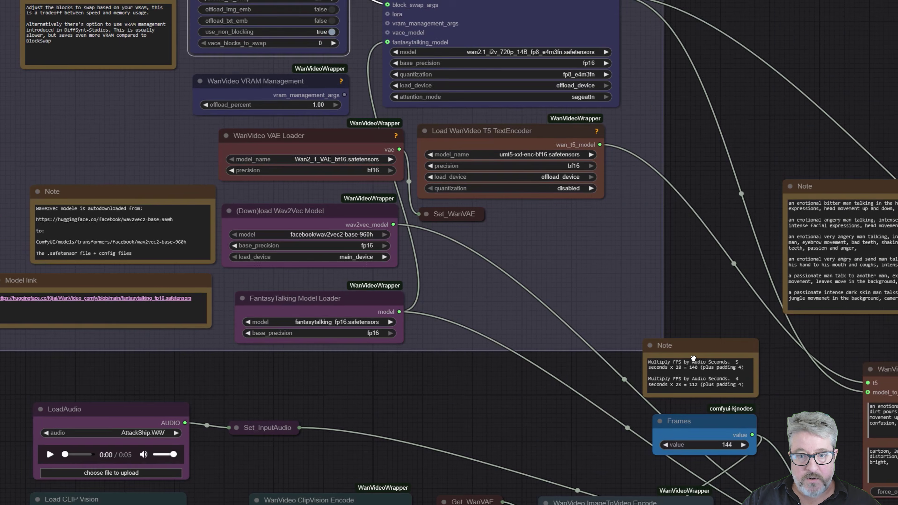
scroll(693, 358, "up", 8)
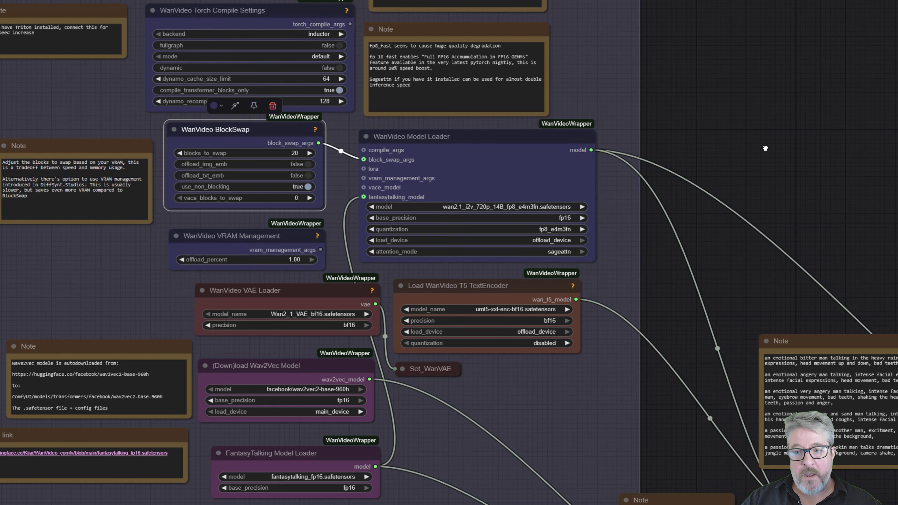
left_click_drag(760, 127, 771, 210)
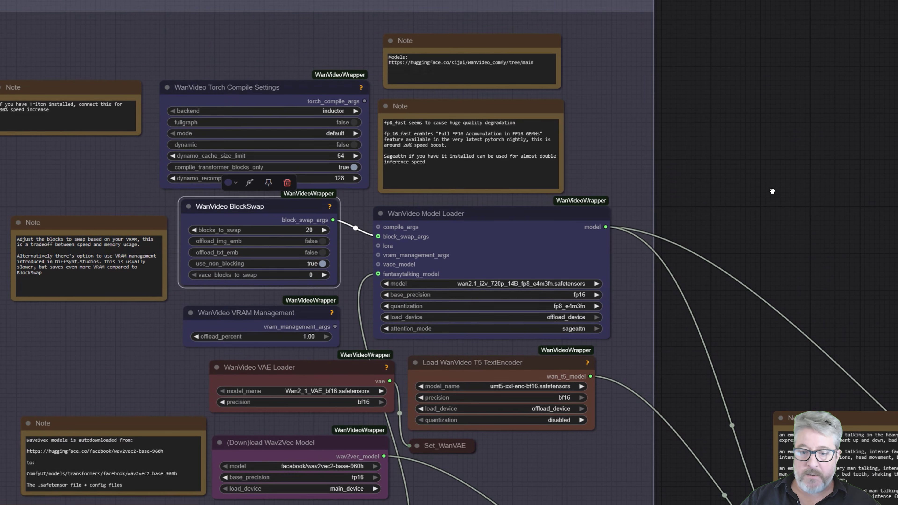
scroll(718, 244, "down", 2)
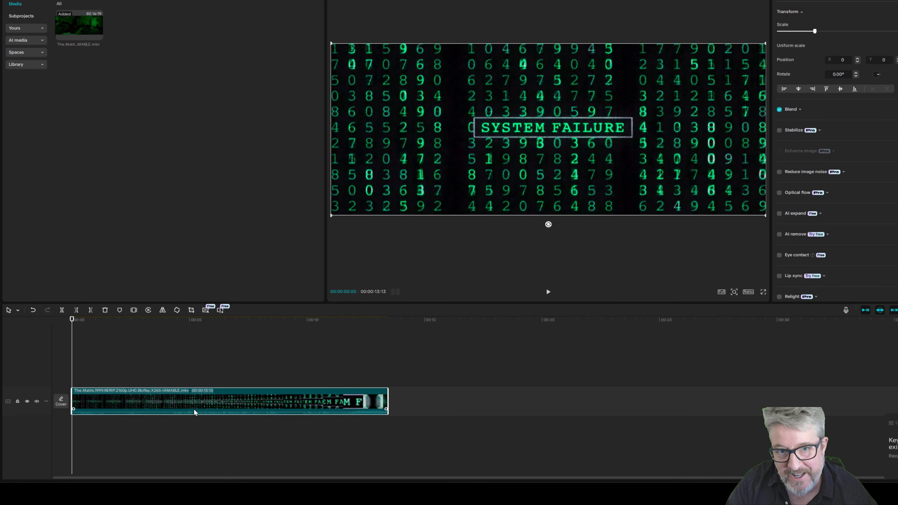
Switch to CapCut, extract the audio from The Matrix clip and isolate its voice with the Keep vocal option
right_click(164, 413)
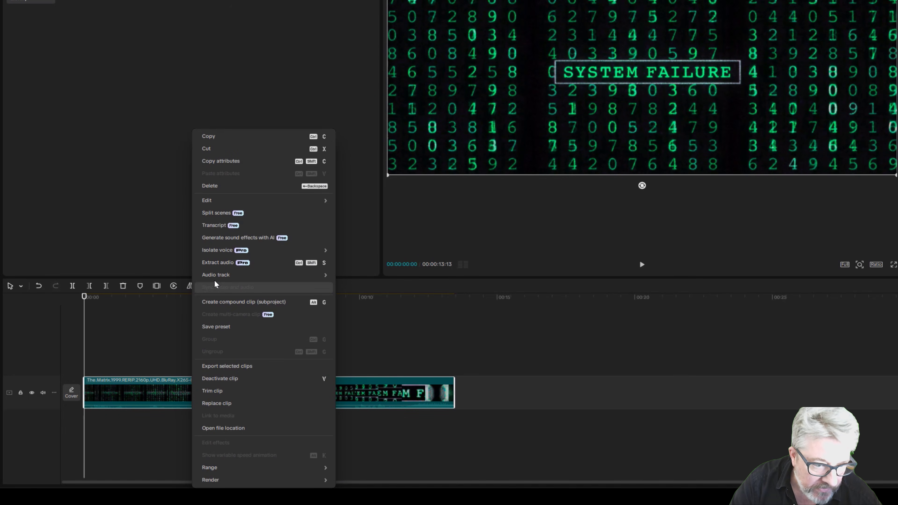
left_click(215, 268)
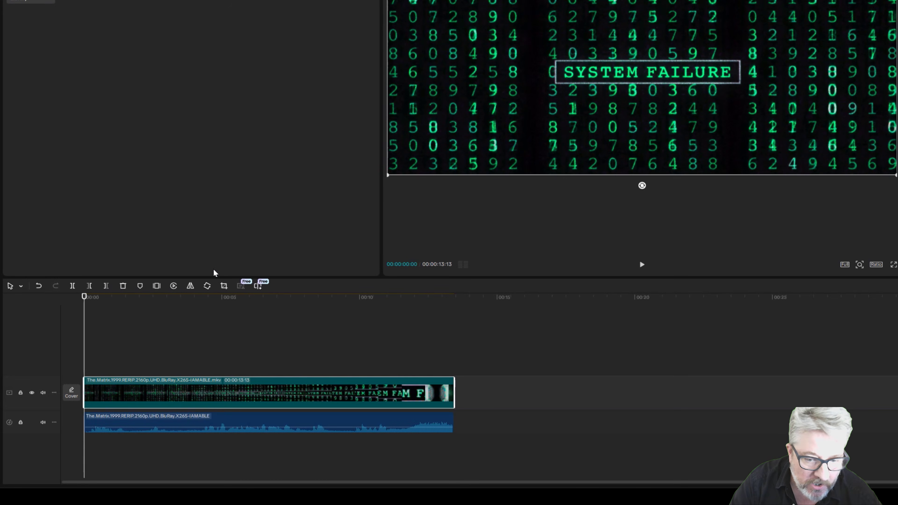
left_click(251, 438)
right_click(251, 437)
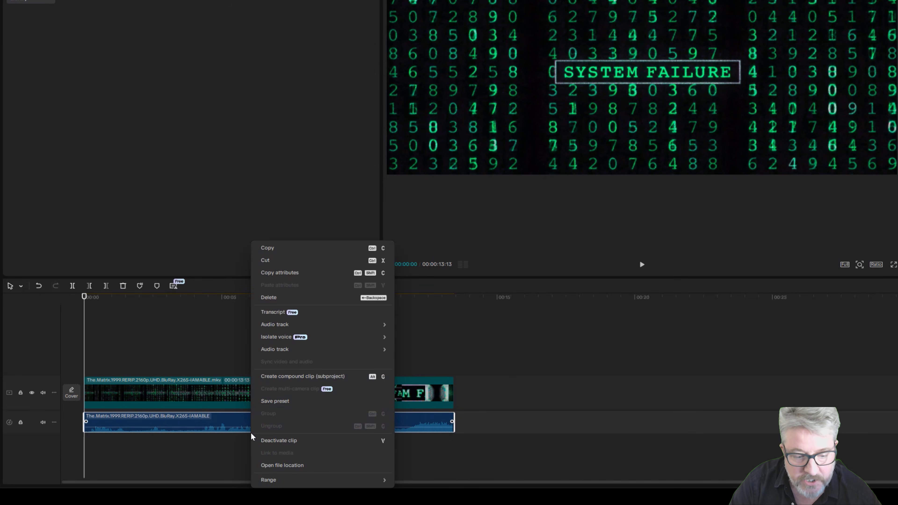
mouse_move(278, 338)
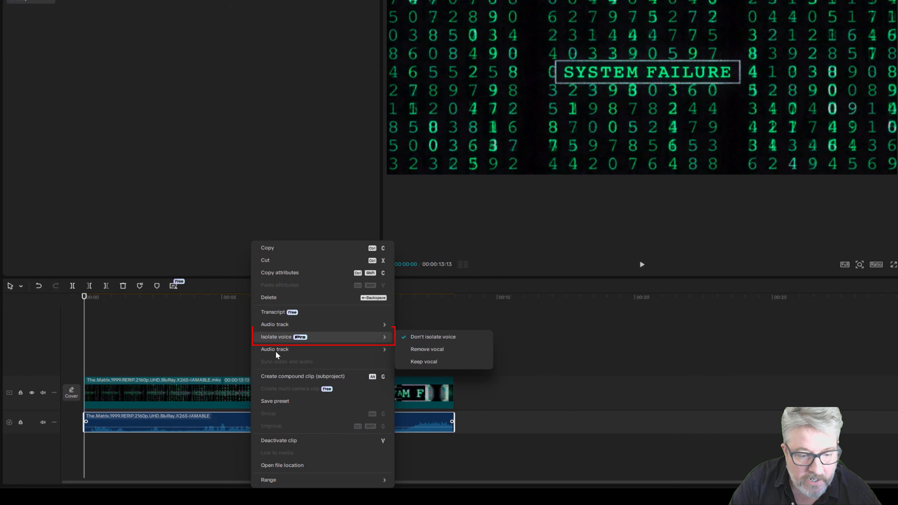
left_click(429, 398)
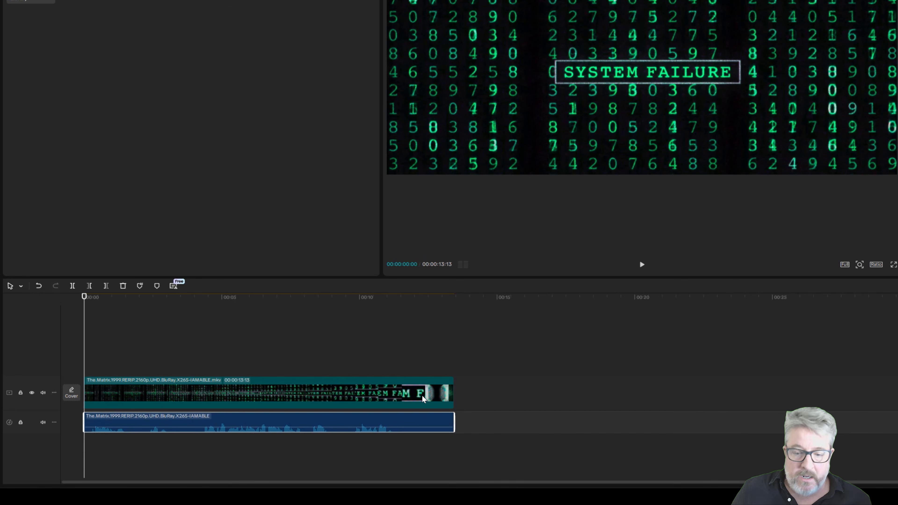
Play the timeline from about 4 seconds to hear the isolated vocal, stopping at 00:00:06:23
left_click_drag(83, 306, 200, 309)
key("space")
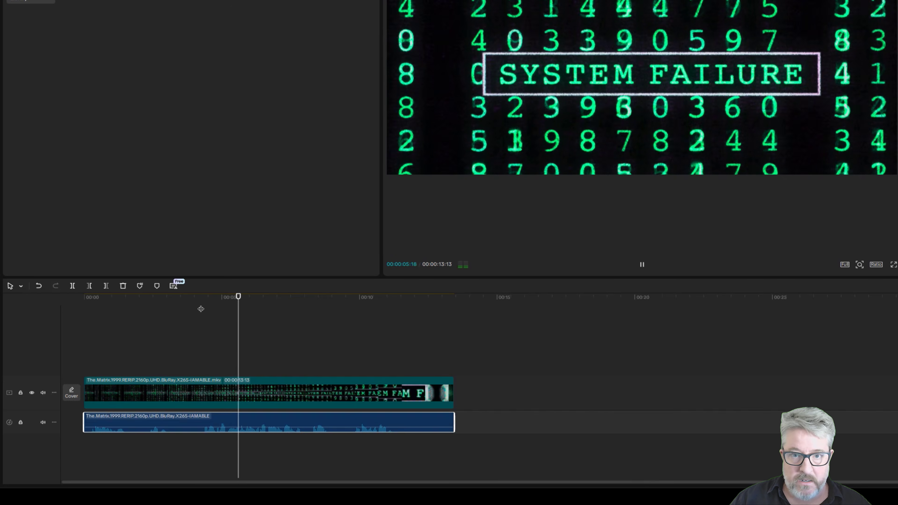
key("space")
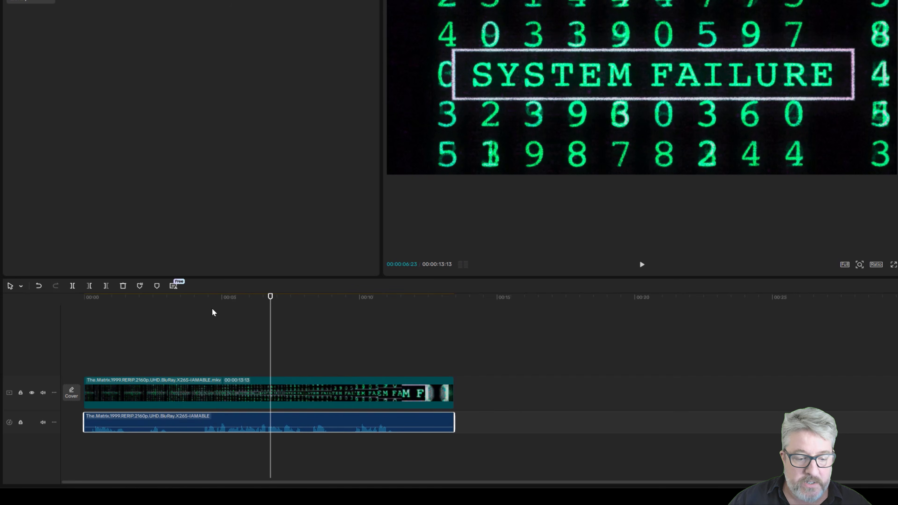
Split the video clip and its extracted audio together at 00:00:06:23 and at 00:00:10:03
right_click(331, 430)
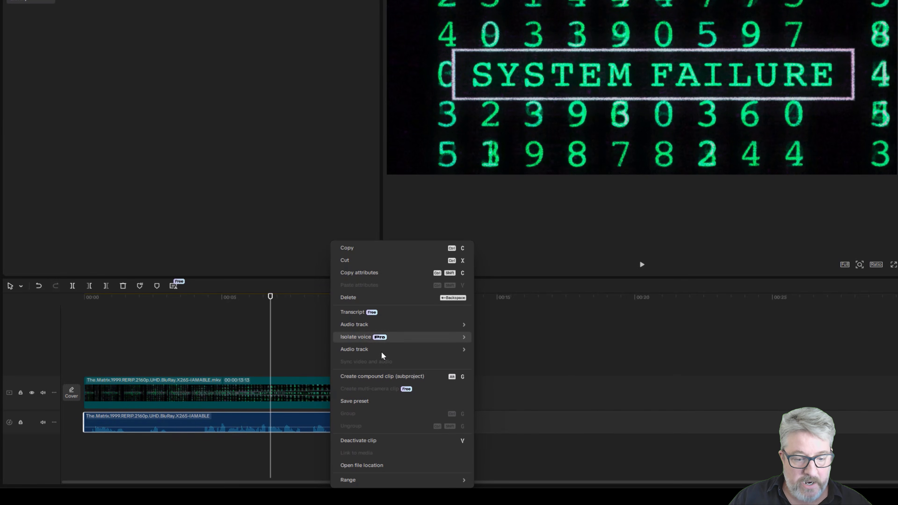
left_click(271, 491)
left_click_drag(328, 490, 252, 366)
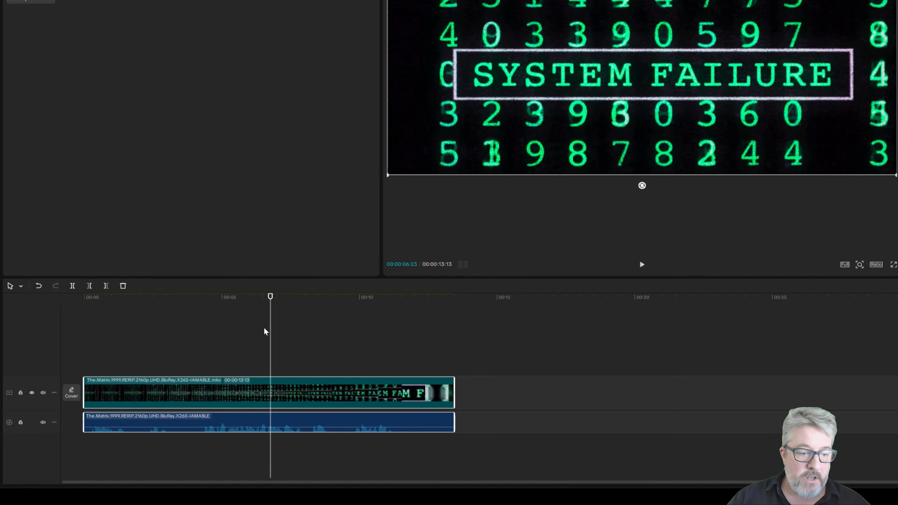
left_click(74, 293)
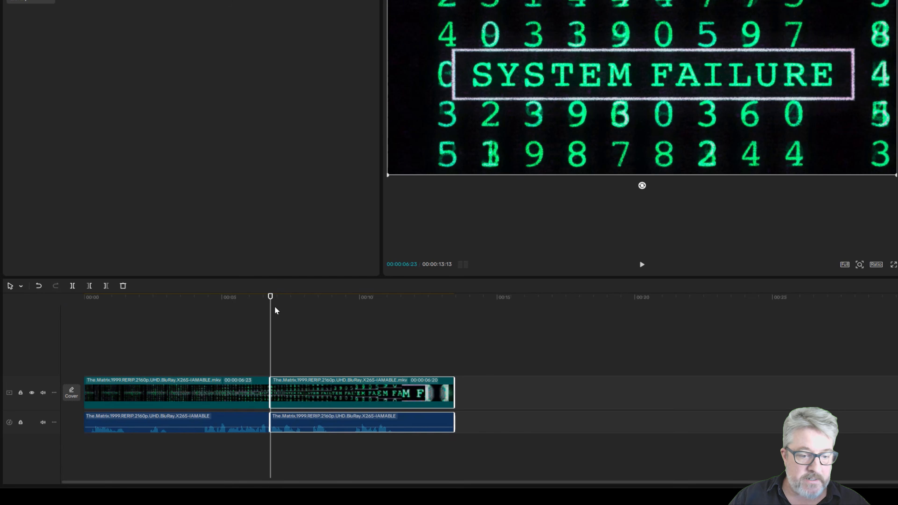
left_click(363, 311)
left_click(72, 287)
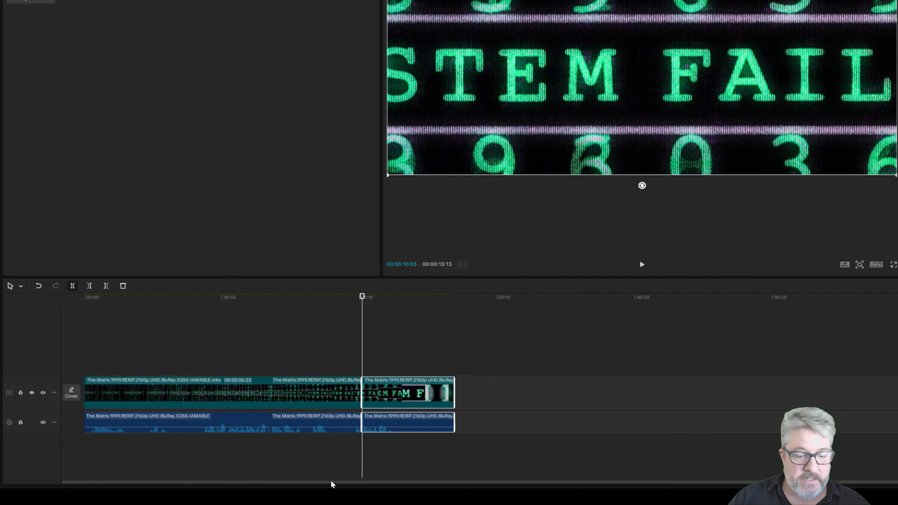
Set the timeline range to the middle segment, between 00:00:06:23 and 00:00:10:03, with Select by clip
right_click(302, 406)
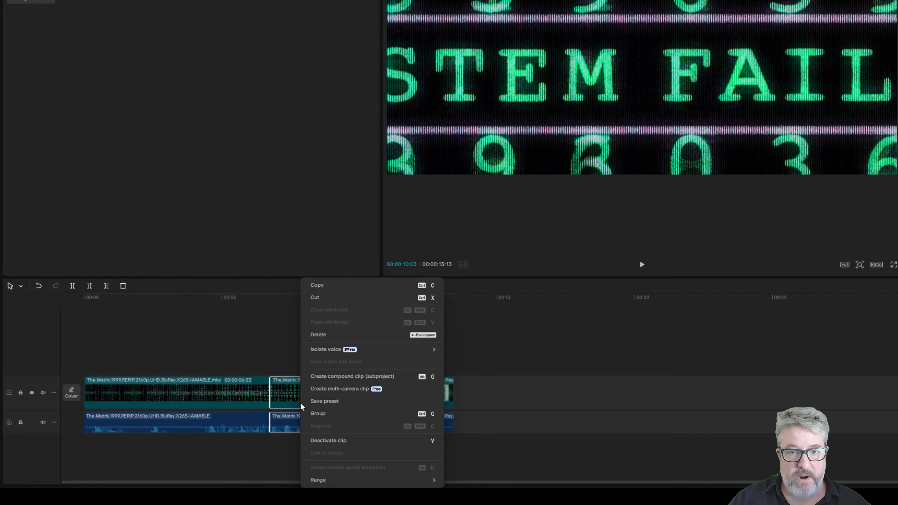
mouse_move(322, 481)
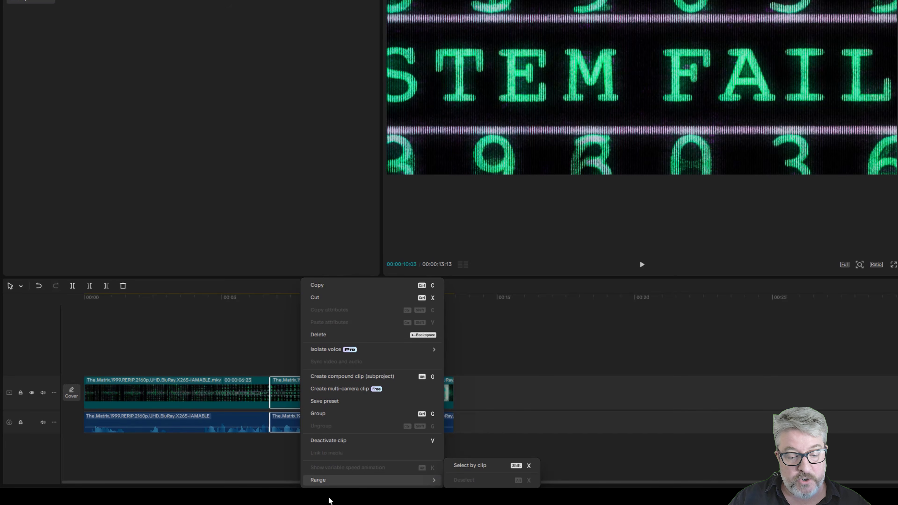
left_click(472, 466)
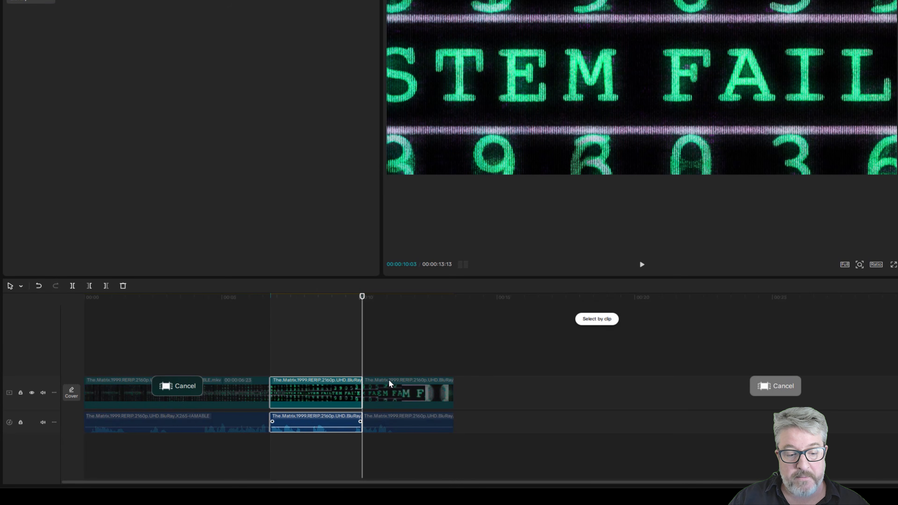
Review the export settings for the selected range and close them without exporting
key("ctrl+e")
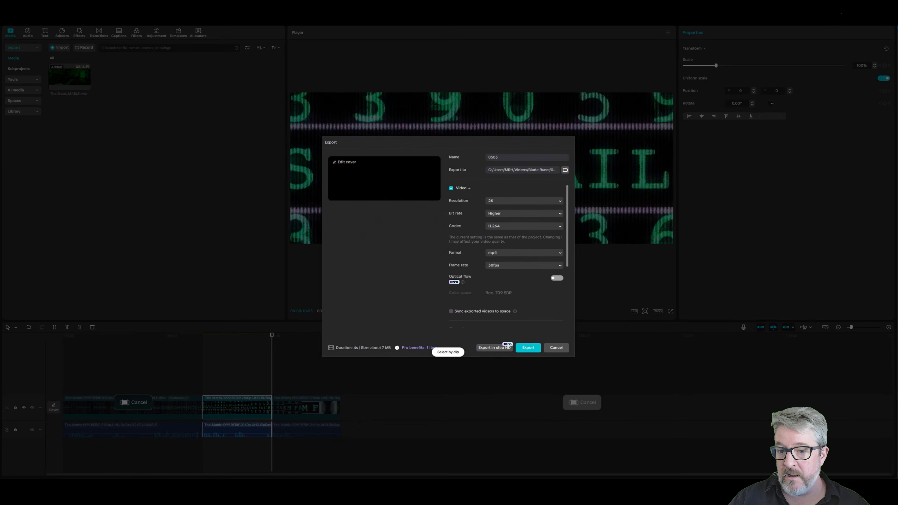
left_click(552, 351)
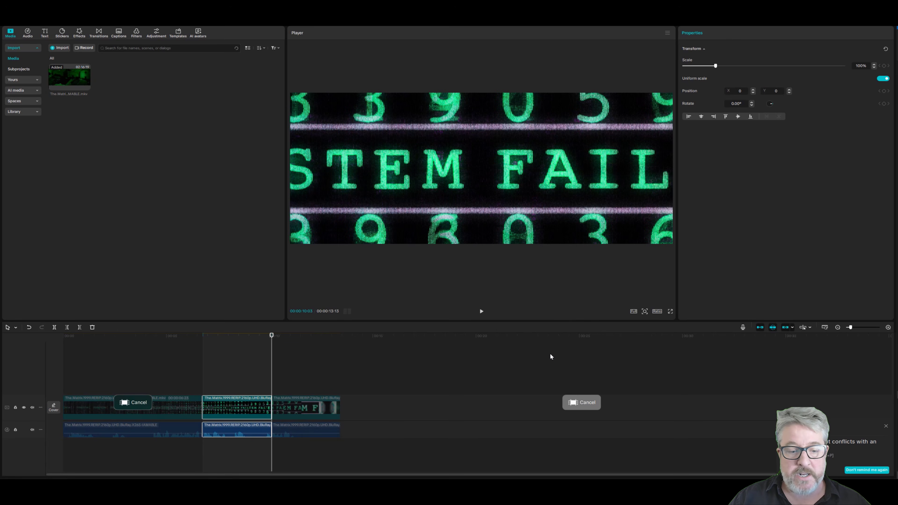
left_click(220, 365)
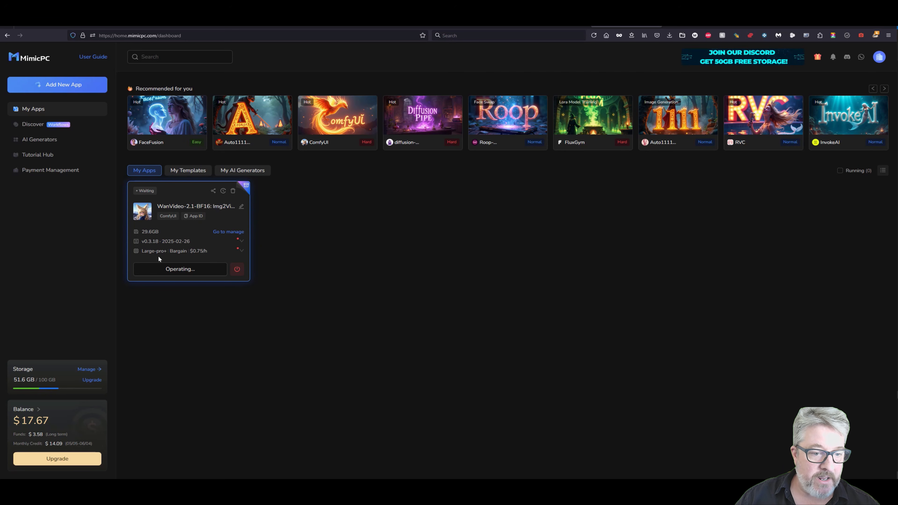
Switch to the browser to view the MimicPC homepage and app dashboard, and skip ahead in the sample clip in the video player
mouse_move(796, 116)
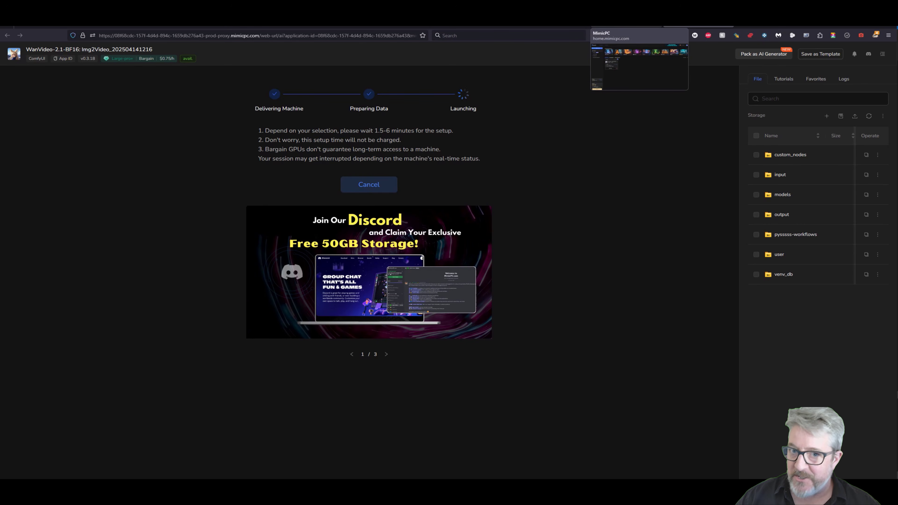
left_click(554, 22)
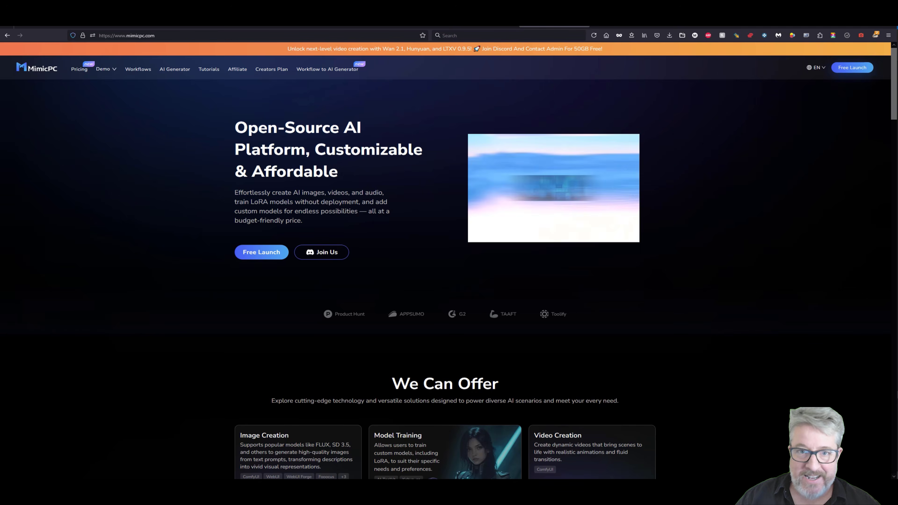
left_click(626, 22)
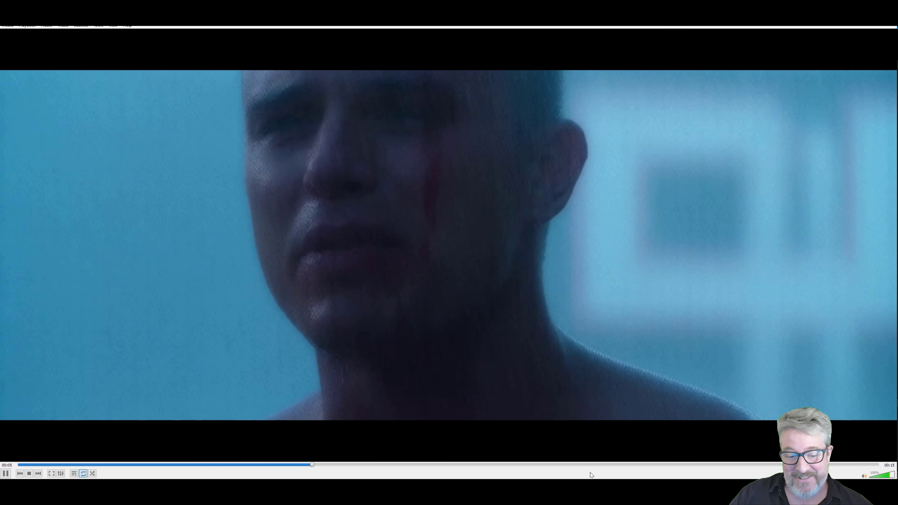
left_click(661, 465)
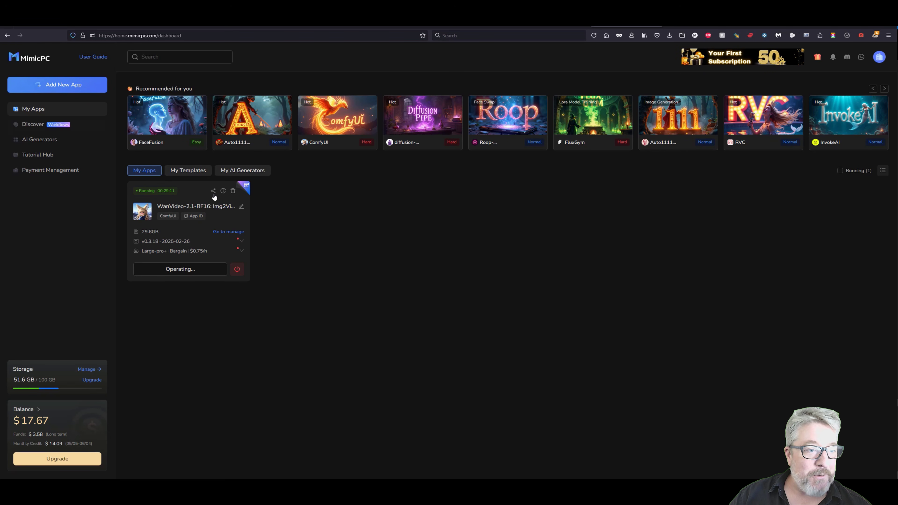
Switch to the running WanVideo-2.1-BF16 ComfyUI app on MimicPC and examine the workflow from the sampler nodes to the Models group
left_click(679, 15)
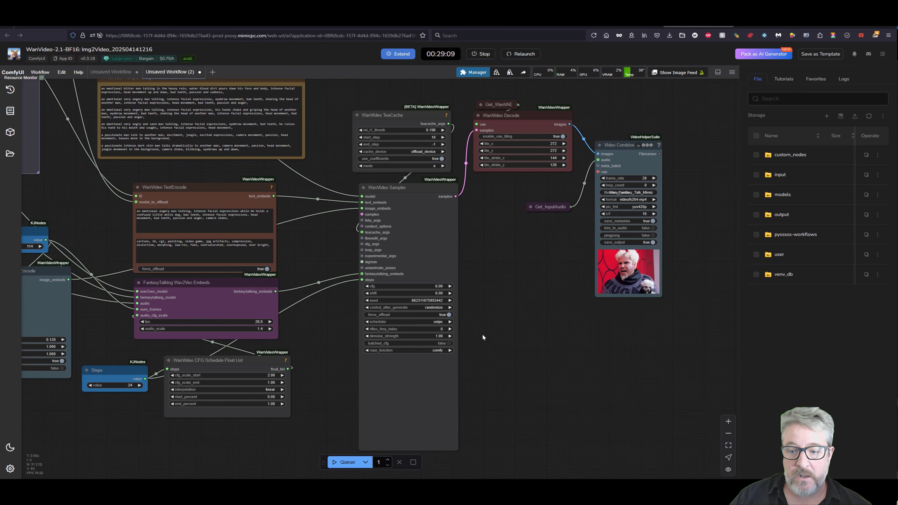
left_click_drag(478, 332, 569, 345)
scroll(534, 362, "down", 1)
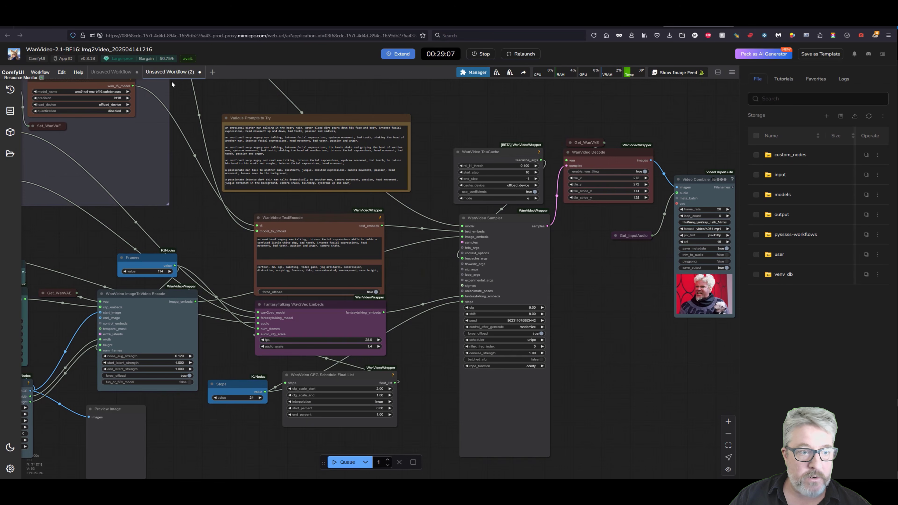
left_click_drag(193, 194, 198, 210)
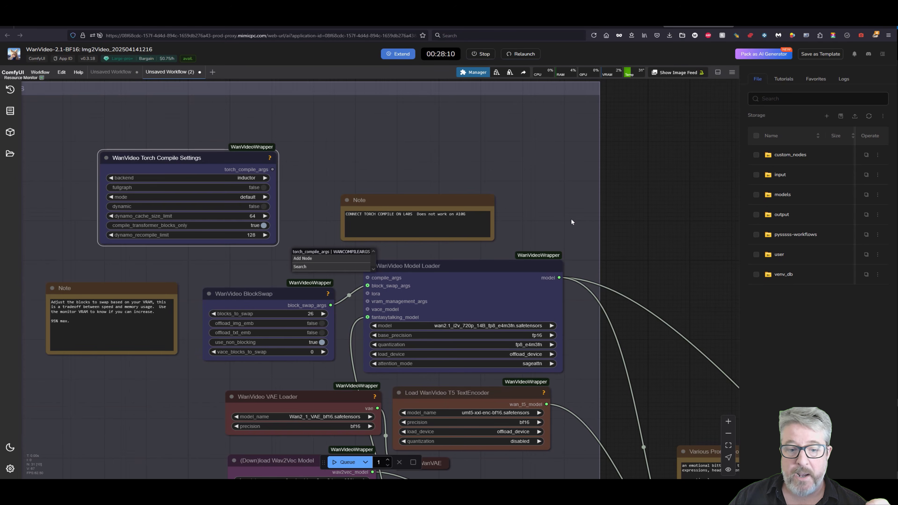
scroll(572, 222, "down", 5)
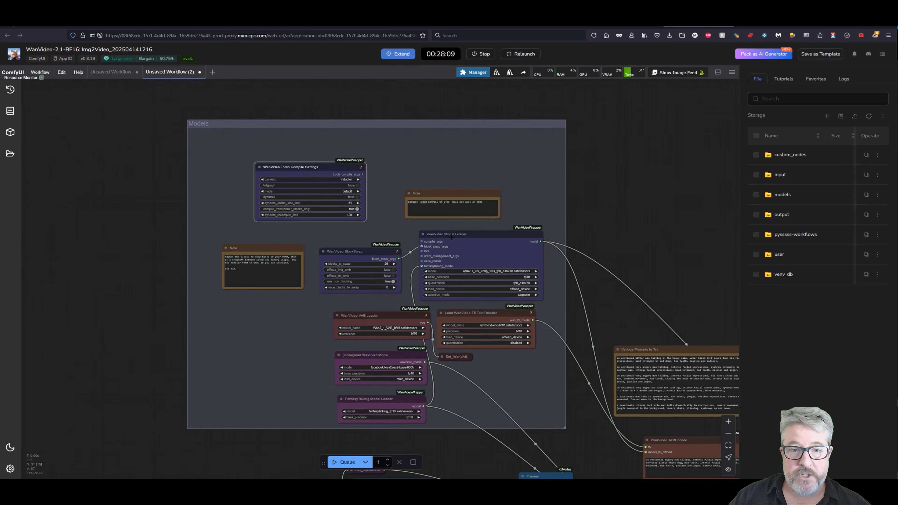